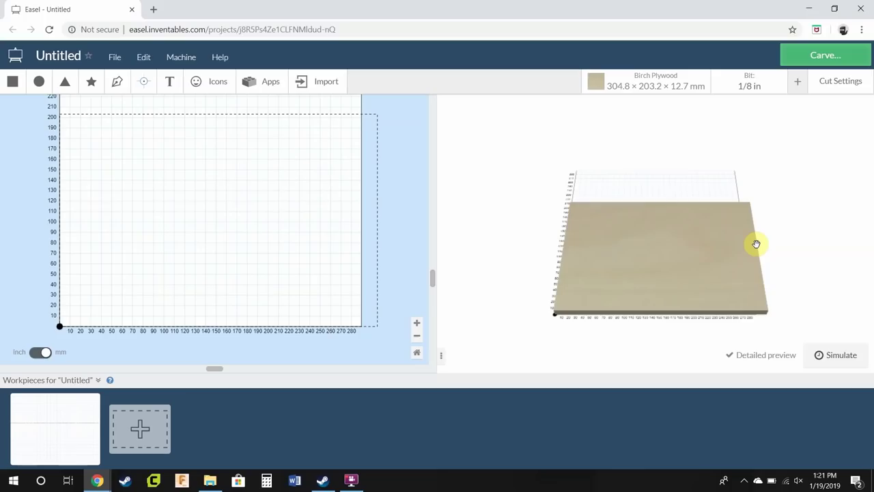
Step: Start a carve and enter COM port 5 manually for the X-Carve machine that was not detected
scroll(755, 244, up, 2)
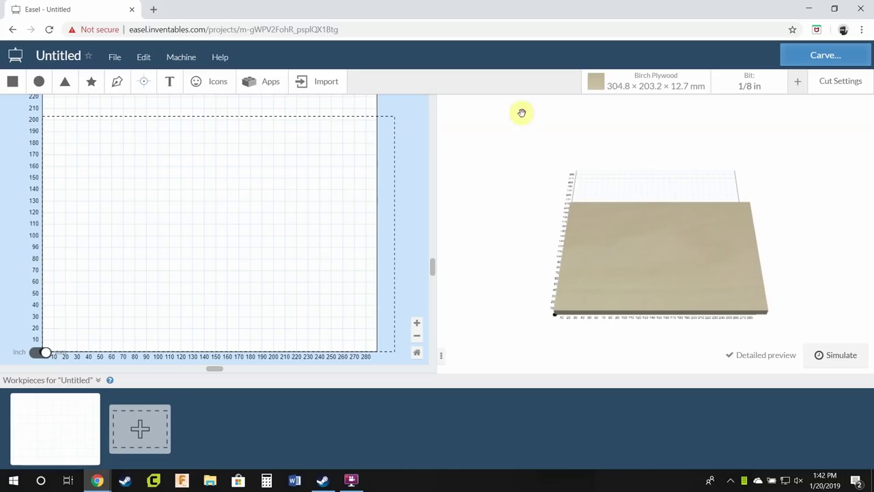
click(815, 58)
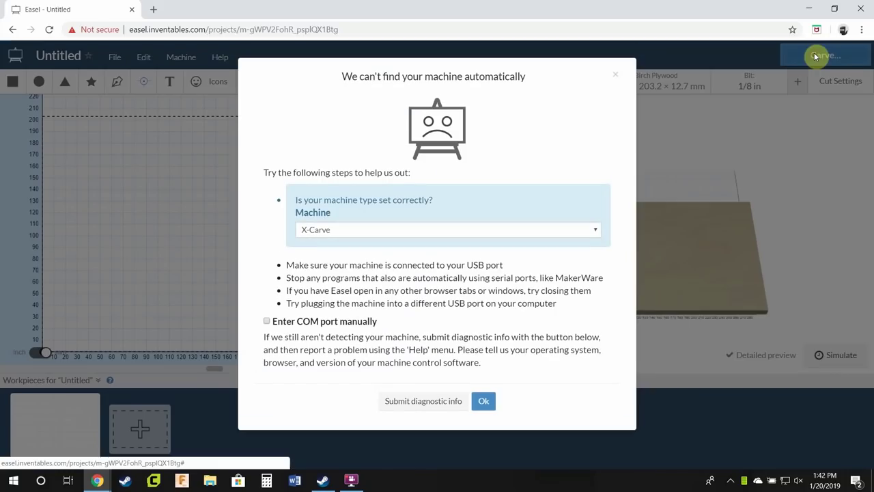
click(267, 321)
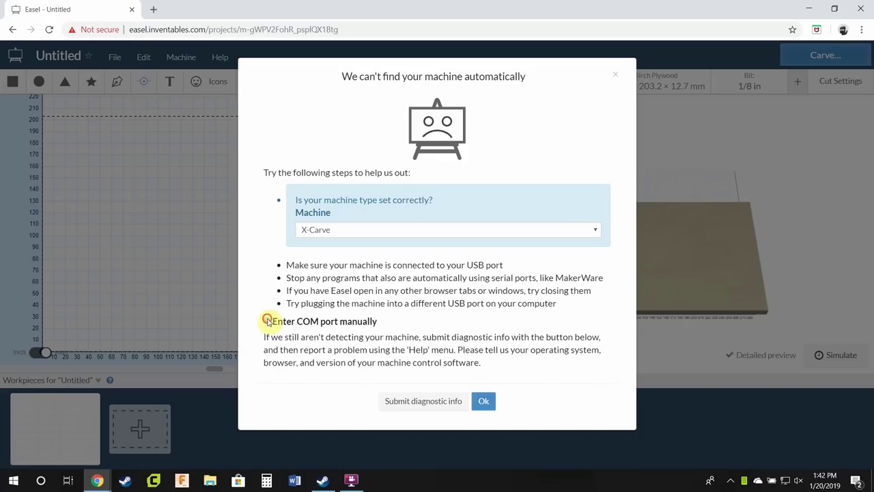
click(303, 337)
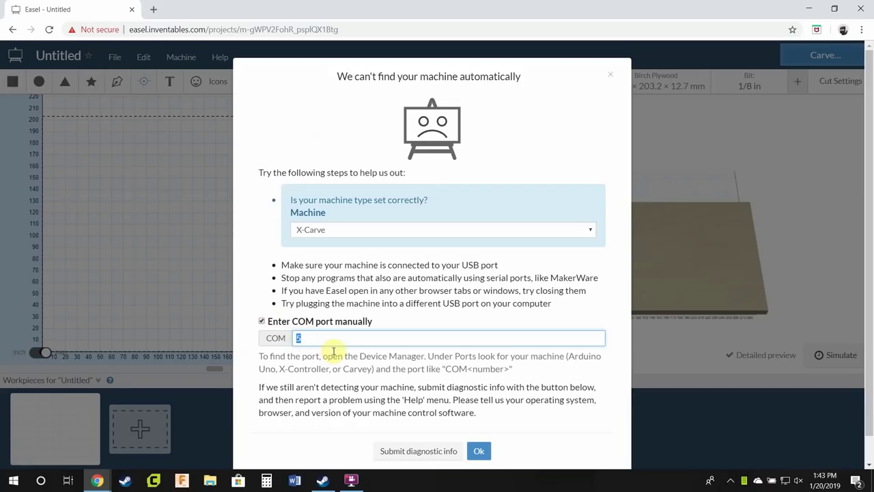
click(479, 451)
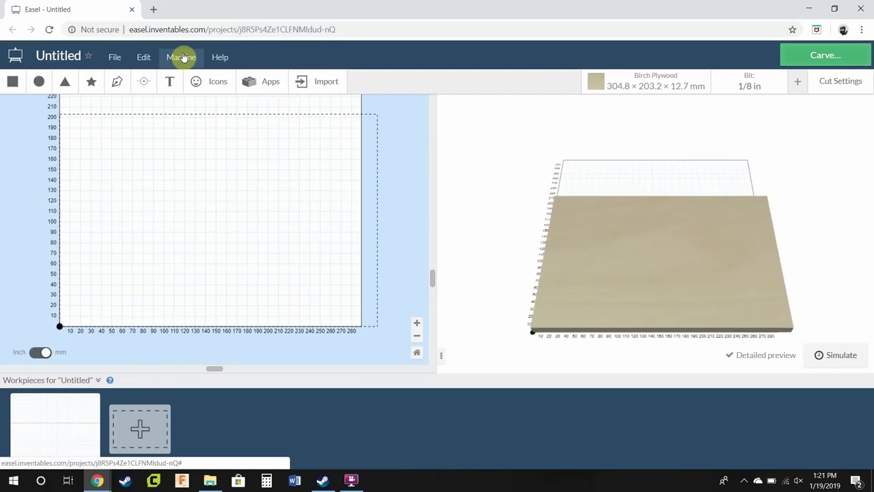
Step: Start the machine setup with X-Carve as machine type and Arduino & gShield as motion controller
click(181, 56)
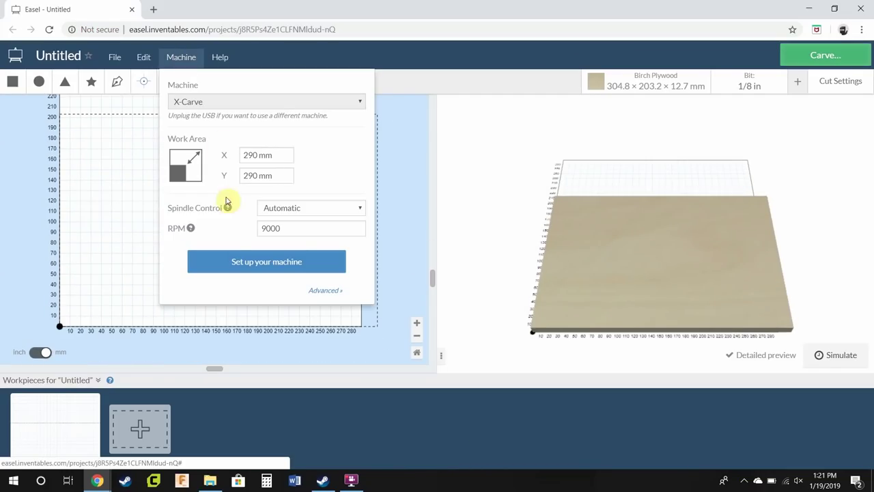
click(237, 269)
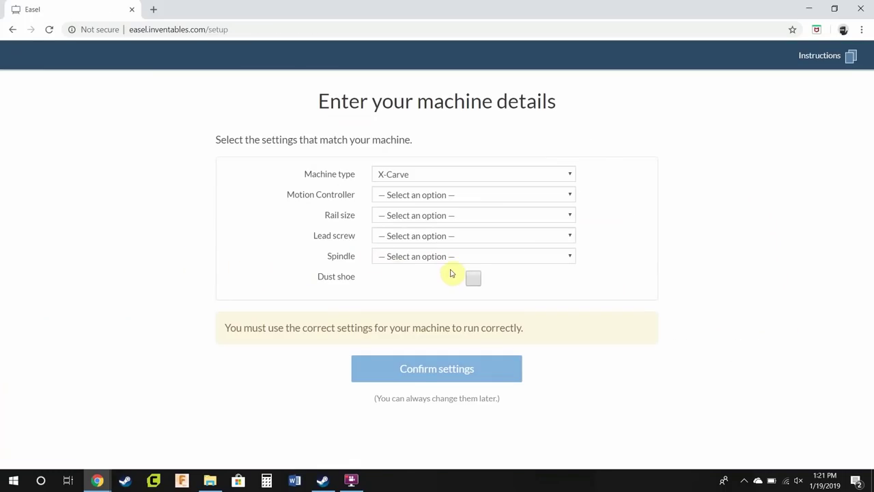
click(431, 176)
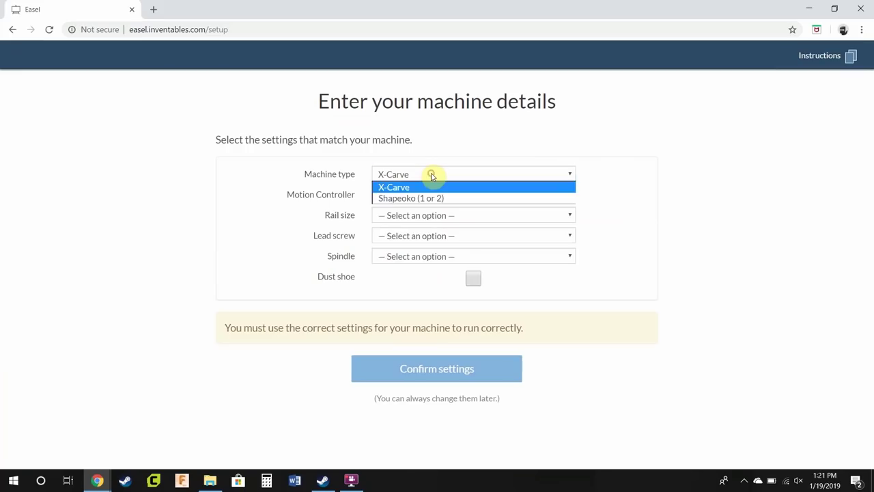
click(433, 174)
click(438, 194)
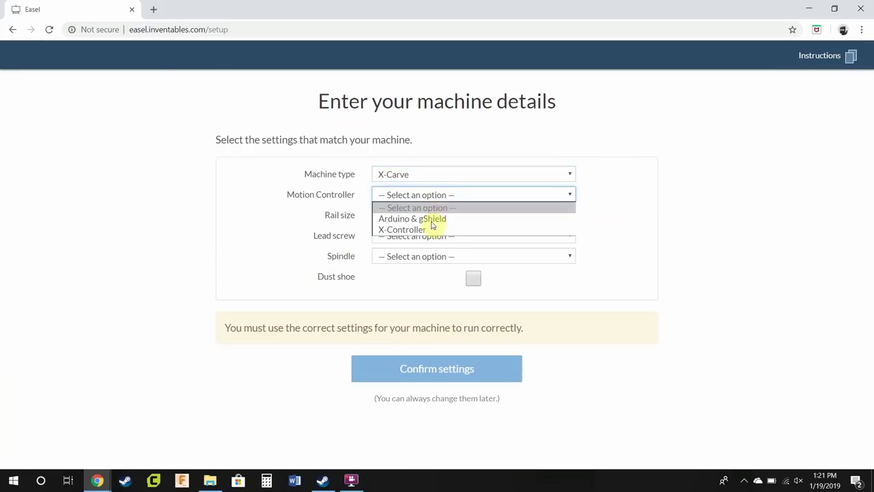
click(433, 220)
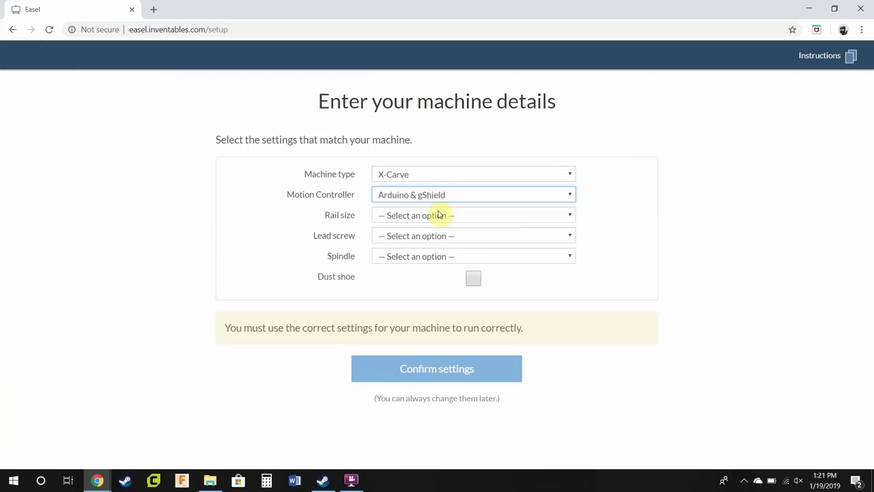
Step: Set the rail size to 500mm x 500mm and the lead screw to M8 threaded rod (discontinued Sept 2016)
click(442, 215)
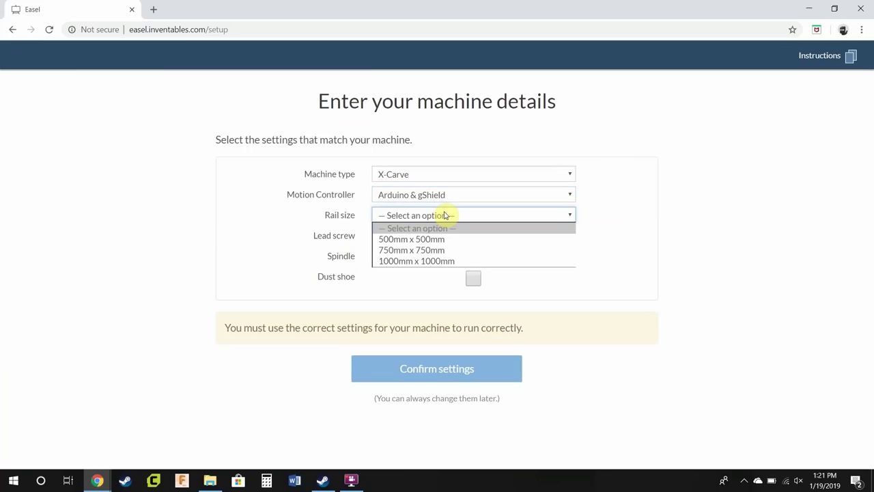
click(444, 239)
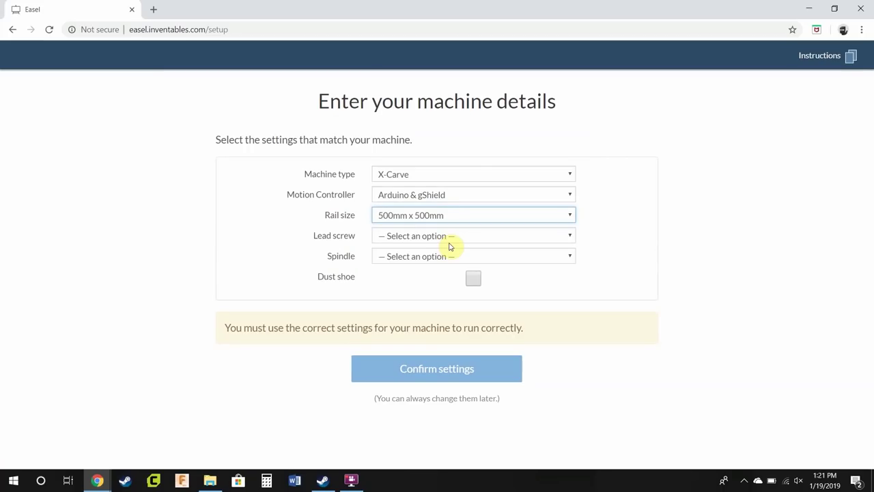
click(451, 236)
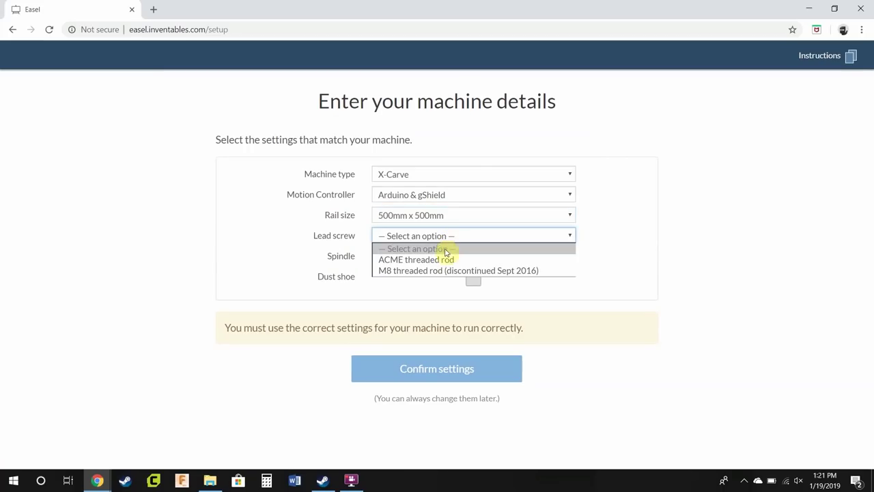
click(444, 270)
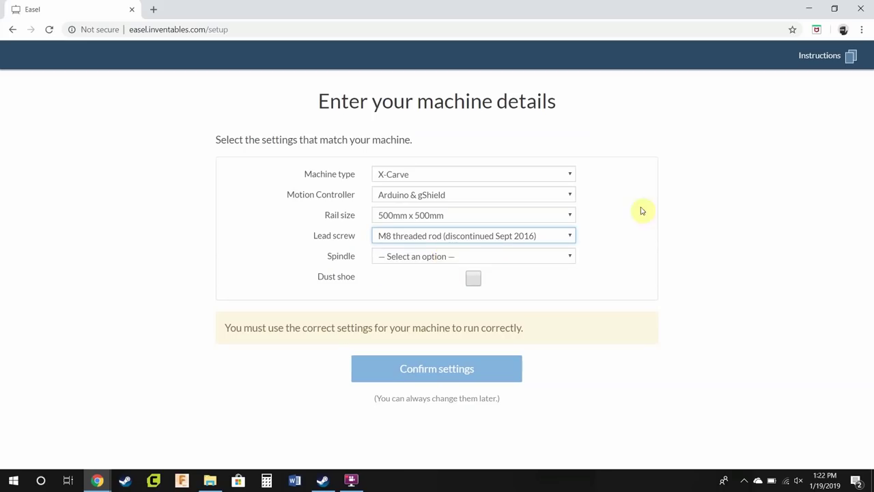
Step: Set the spindle to Other with a maximum RPM of 9000 and confirm the machine settings
click(521, 255)
click(410, 335)
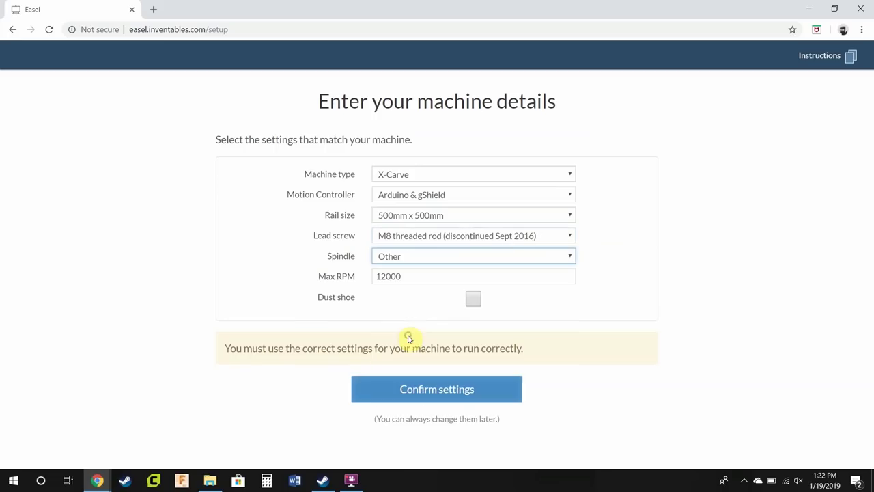
drag(407, 276, 335, 275)
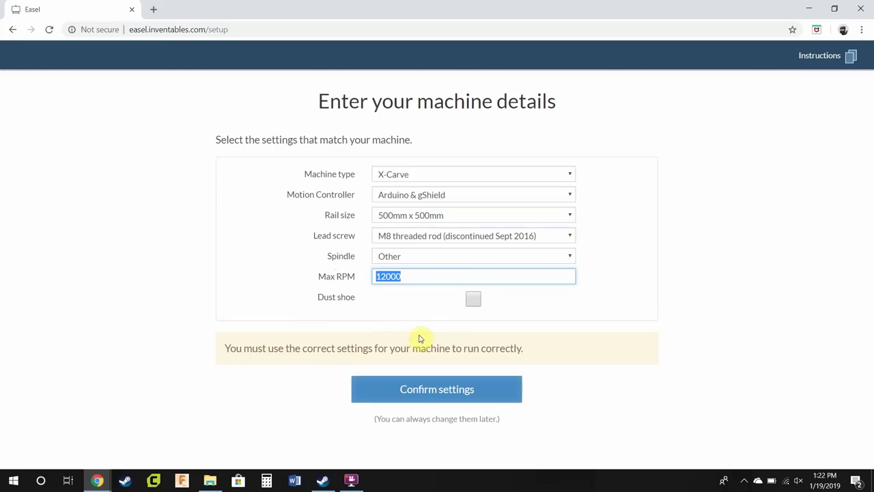
text(9000)
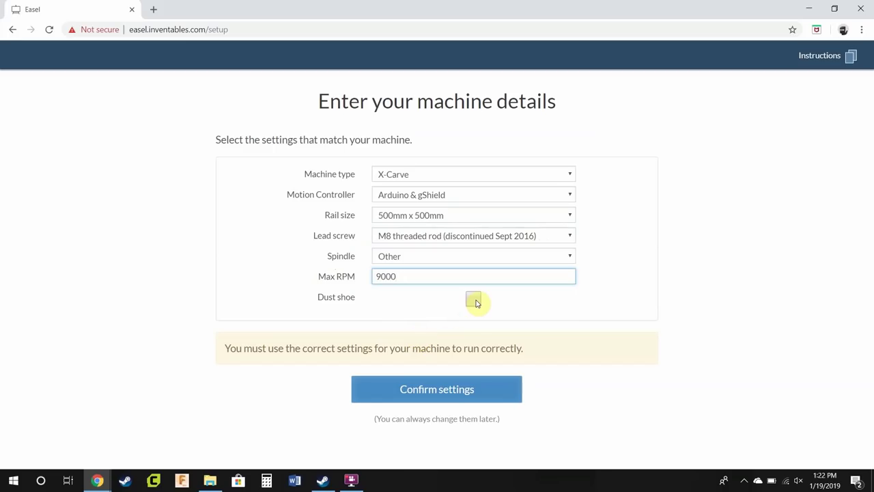
click(460, 388)
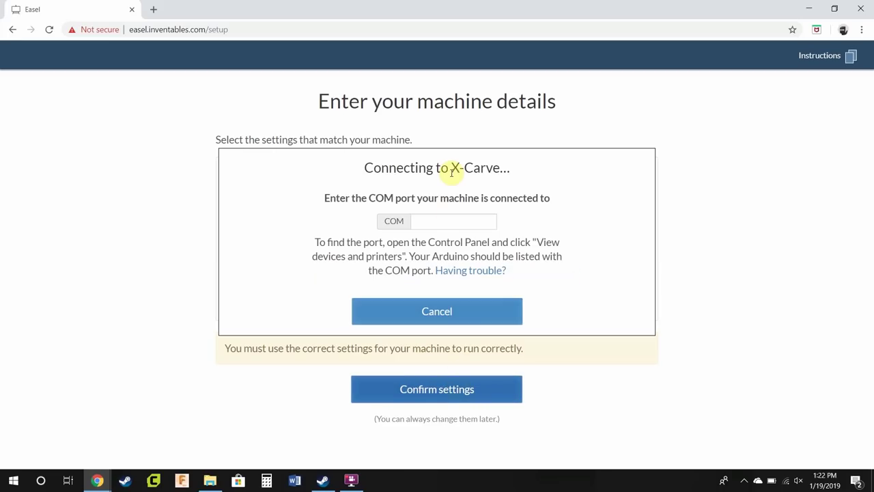
Step: Launch Grblcontrol (Candle) from its Grblcontrol(Candle_1.1.7 ) software folder
click(436, 215)
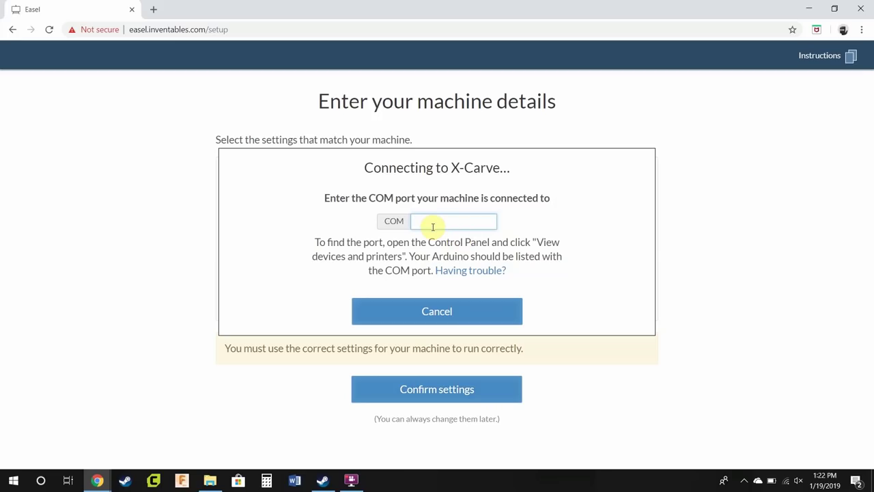
click(211, 482)
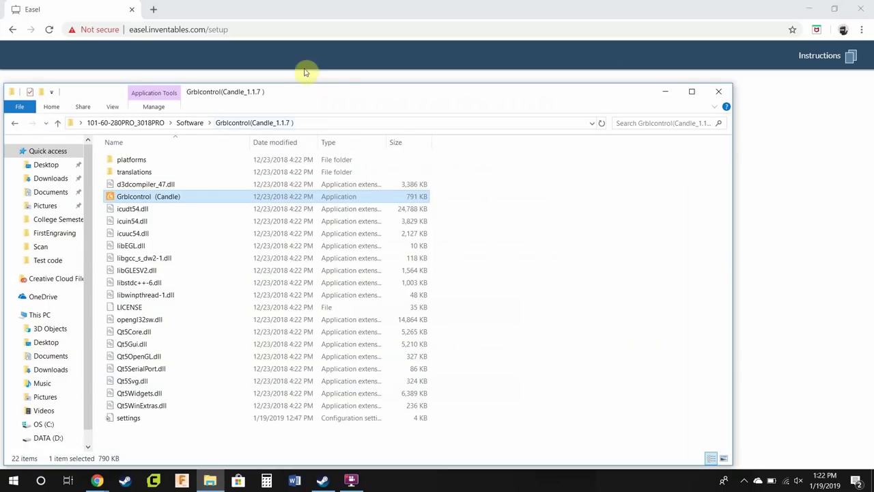
drag(318, 92, 359, 66)
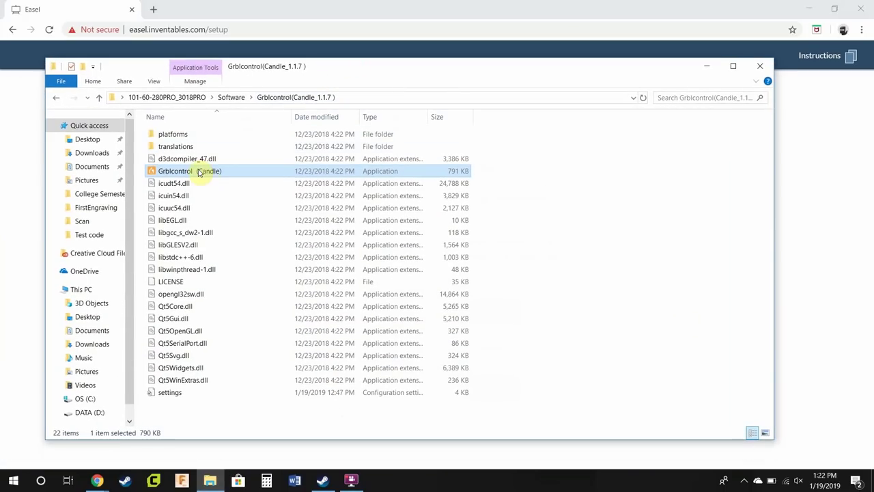
double_click(199, 172)
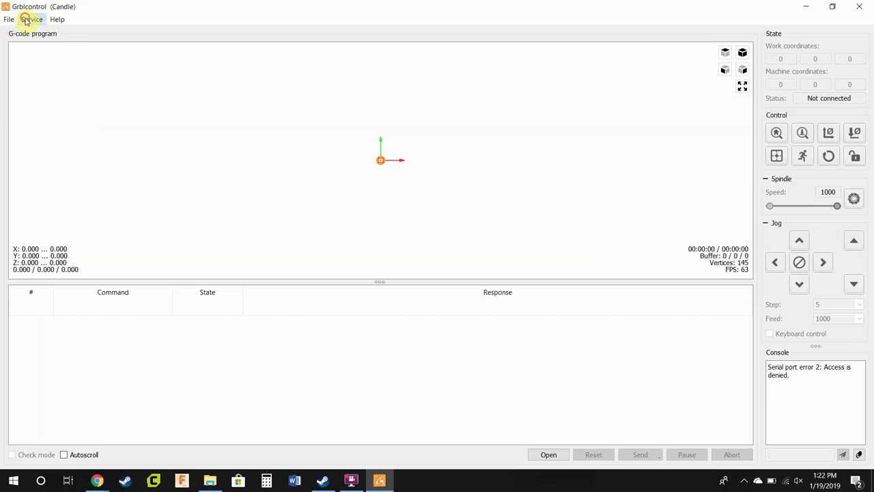
Step: Look up the machine's COM port in Candle's connection settings and close the program
click(30, 21)
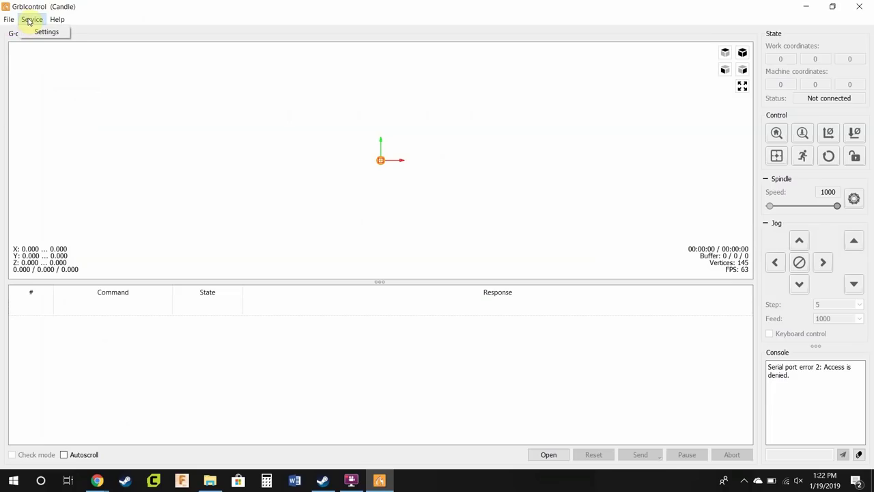
click(35, 32)
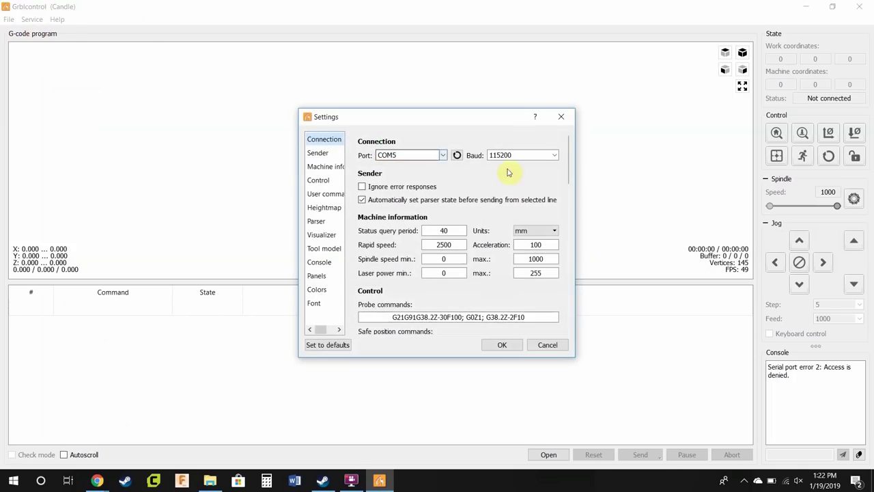
click(442, 155)
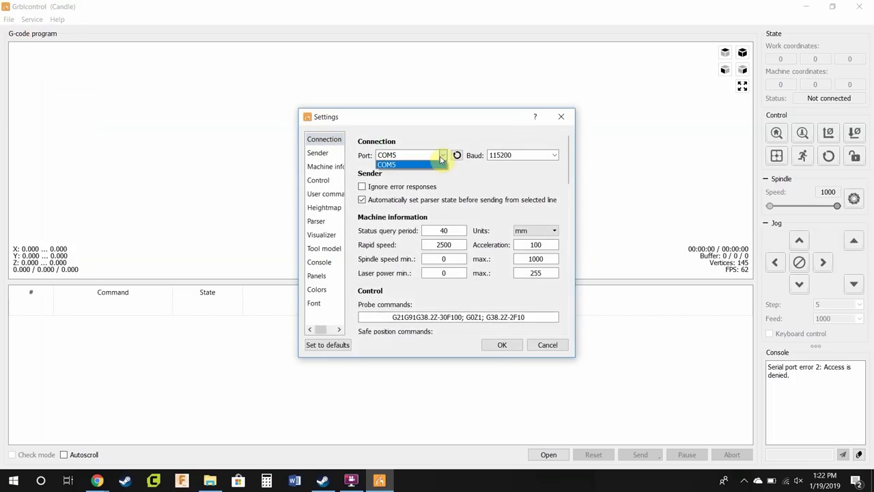
click(416, 165)
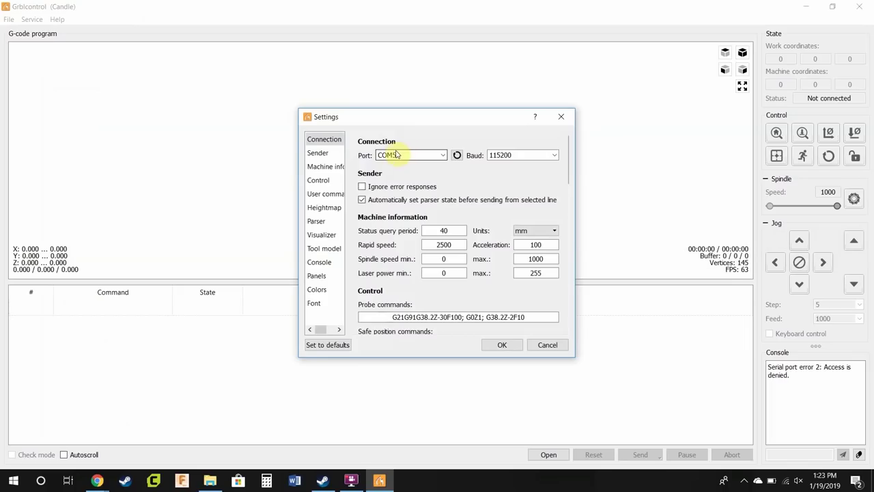
double_click(389, 155)
click(560, 117)
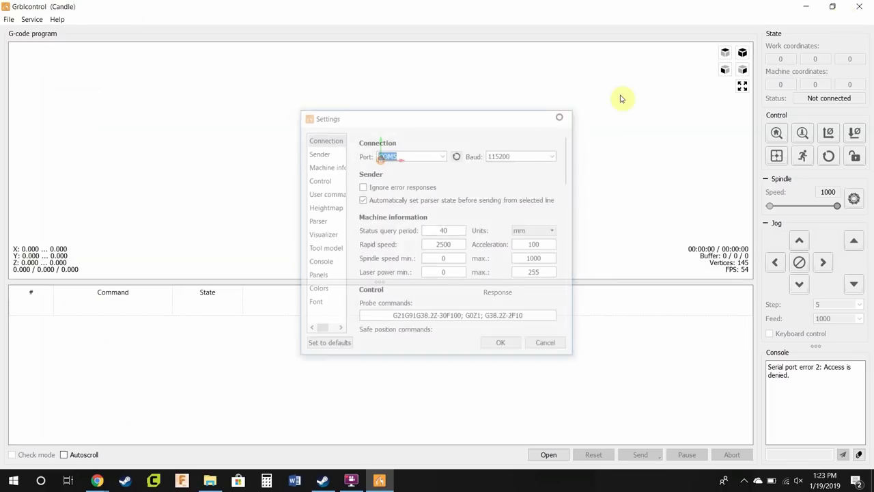
click(859, 6)
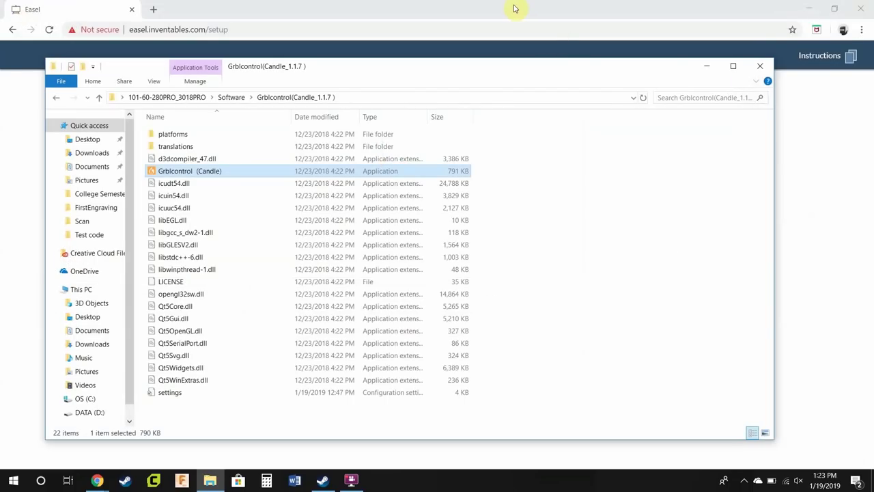
Step: Switch back to Easel and enter 5 as the COM port the machine is connected to
click(509, 7)
click(446, 217)
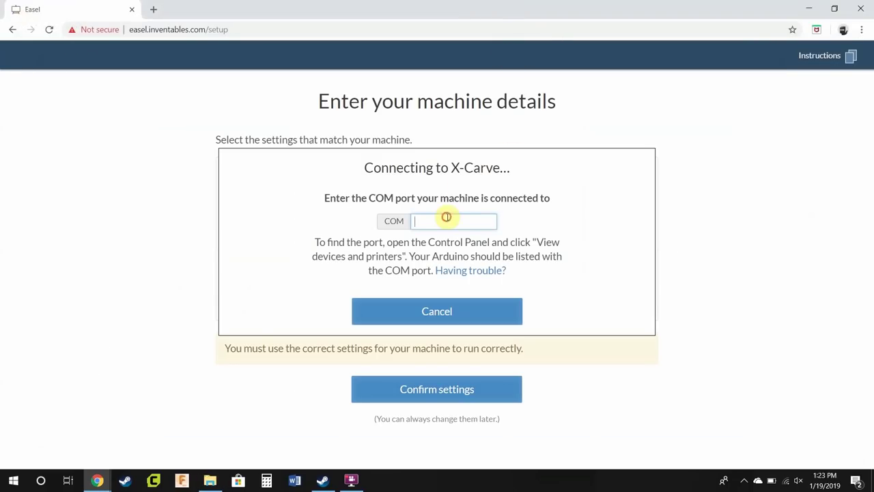
text(5)
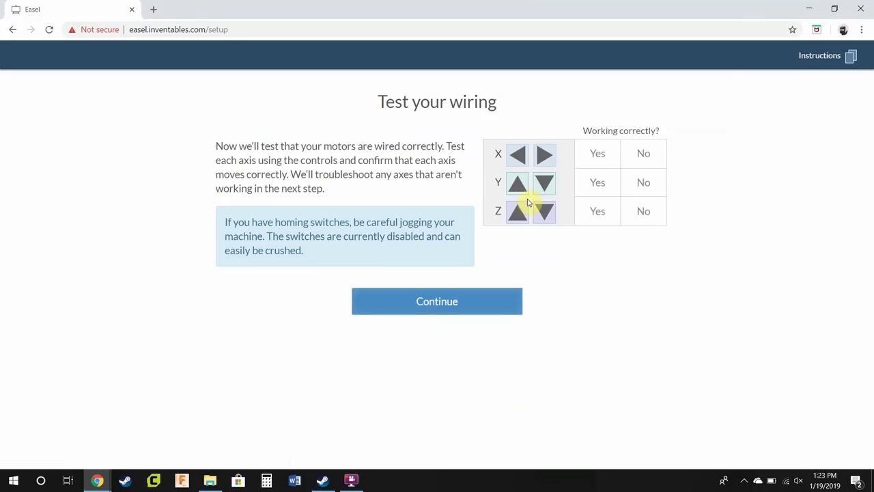
Step: Jog the Y axis briefly and the X axis in both directions to test the motor wiring
click(518, 183)
click(518, 151)
click(524, 150)
click(544, 155)
click(549, 157)
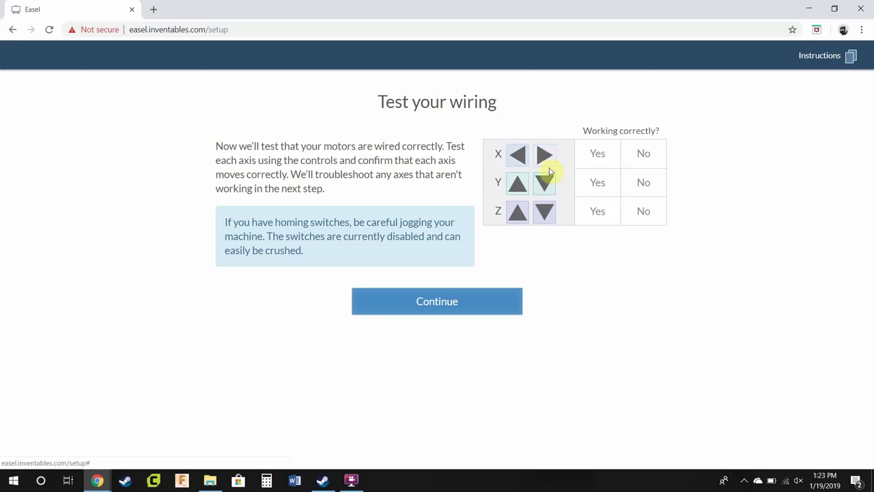
click(544, 153)
click(542, 153)
Step: Jog the Z axis up and down to test its wiring and mark it as working correctly
click(520, 213)
click(520, 213)
click(602, 213)
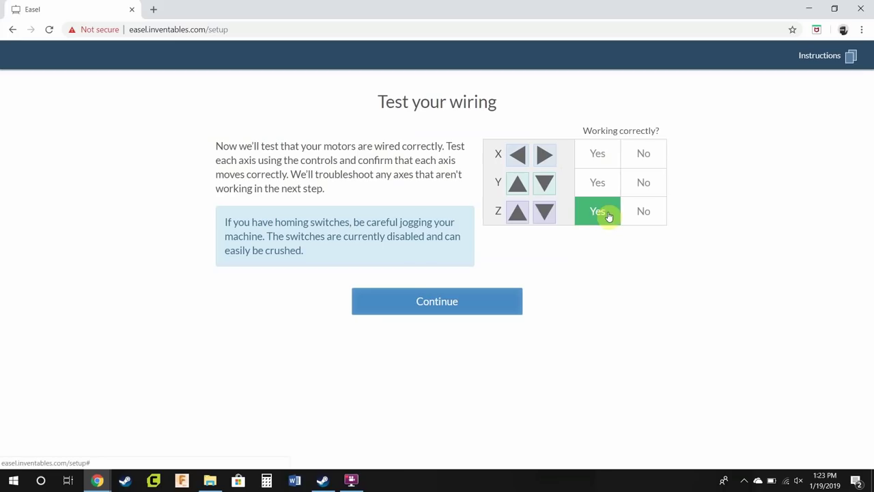
click(542, 213)
click(518, 214)
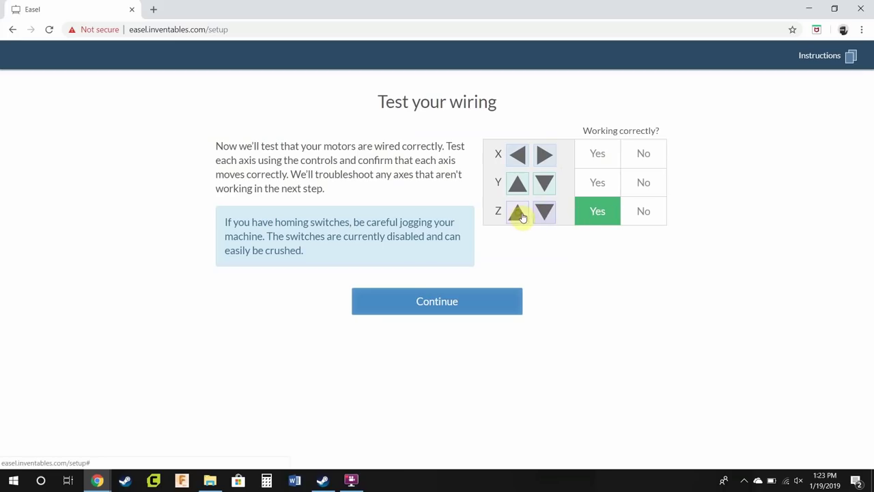
Step: Jog the X axis right and left again and mark it as working correctly
click(544, 157)
click(544, 158)
click(544, 158)
click(546, 158)
click(599, 158)
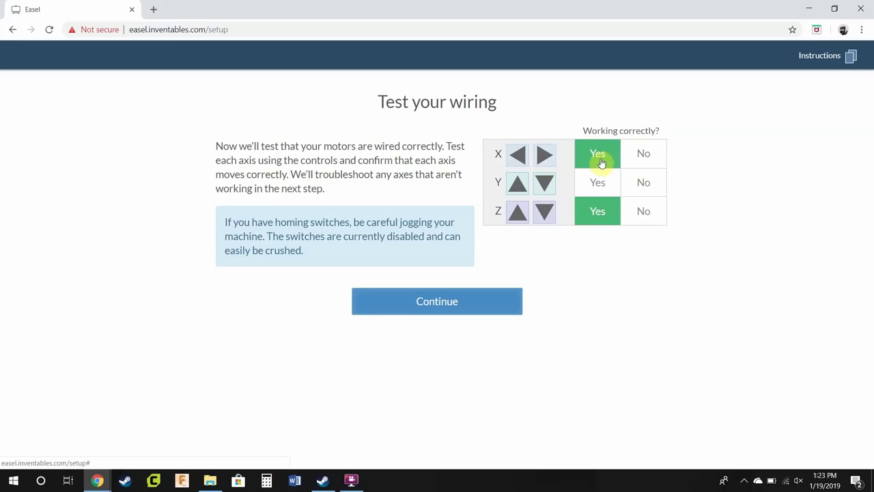
click(514, 157)
click(516, 154)
Step: Jog the Y axis repeatedly in both directions, marking it as working correctly before switching the answer to No
click(544, 182)
click(519, 185)
click(545, 183)
click(515, 185)
click(515, 186)
click(516, 186)
click(520, 184)
click(519, 184)
click(519, 184)
click(549, 187)
click(550, 188)
click(520, 189)
click(593, 185)
click(642, 183)
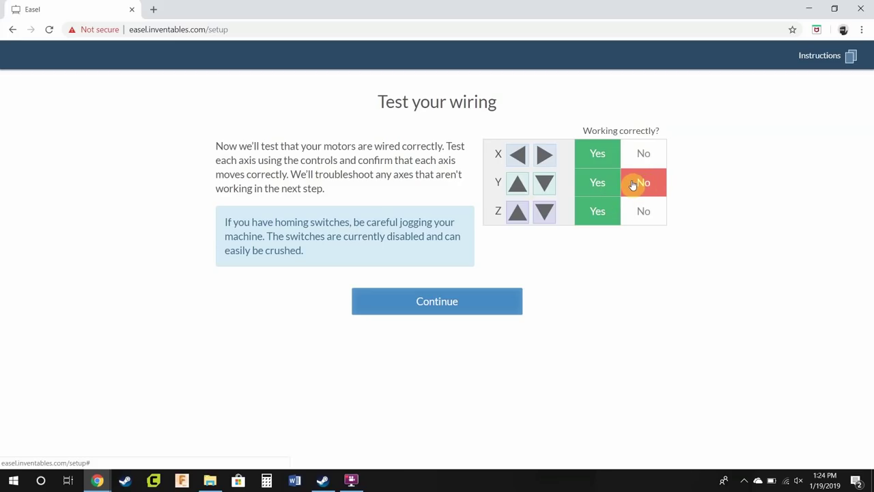
Step: Finish the wiring test and save Automatic as the spindle control preference
click(462, 300)
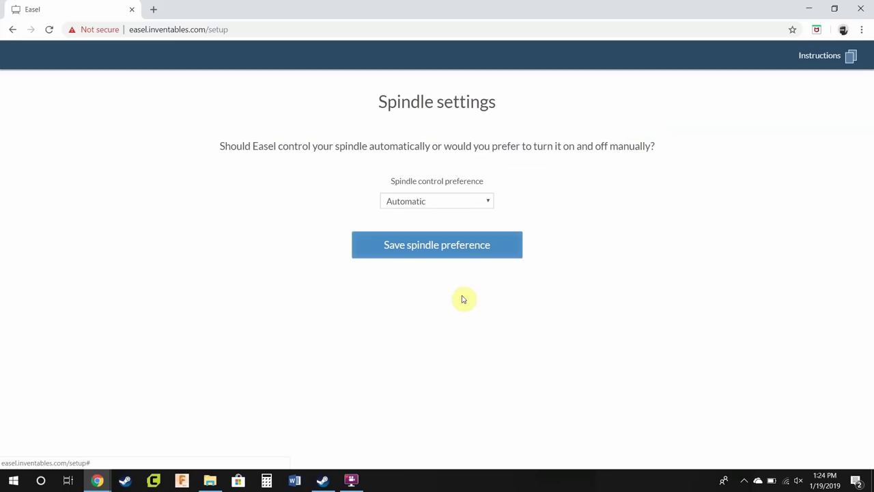
click(485, 201)
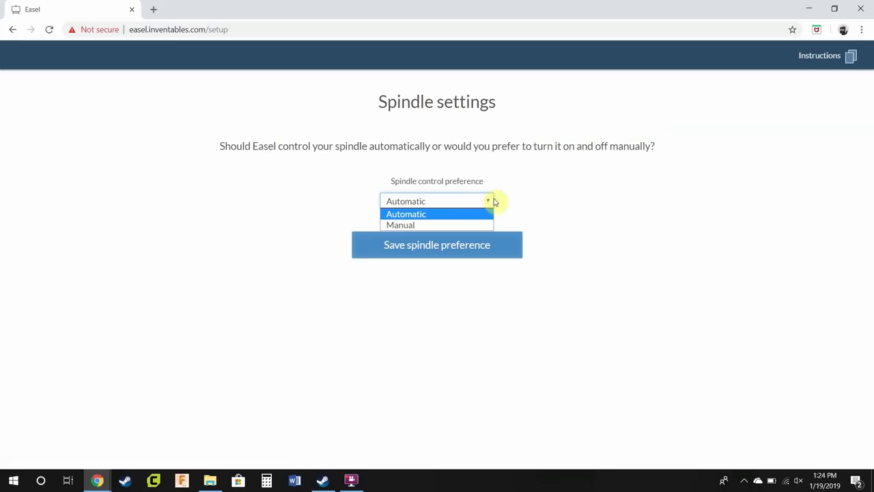
click(451, 219)
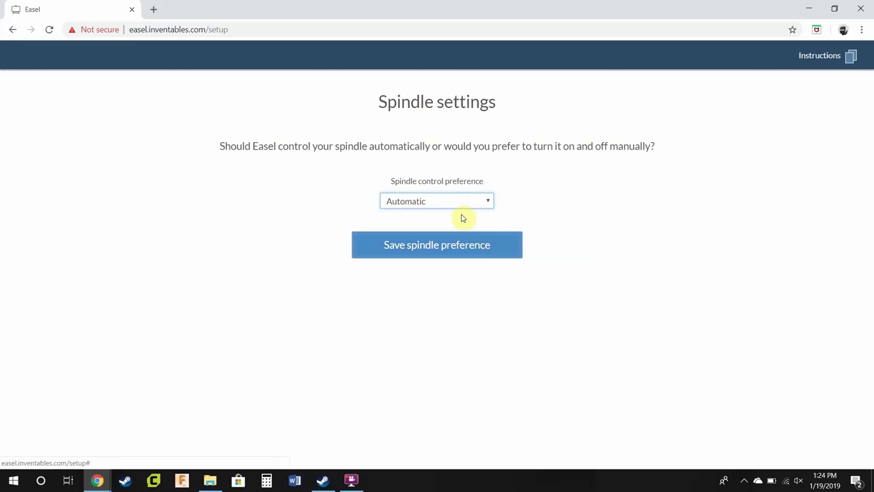
click(484, 245)
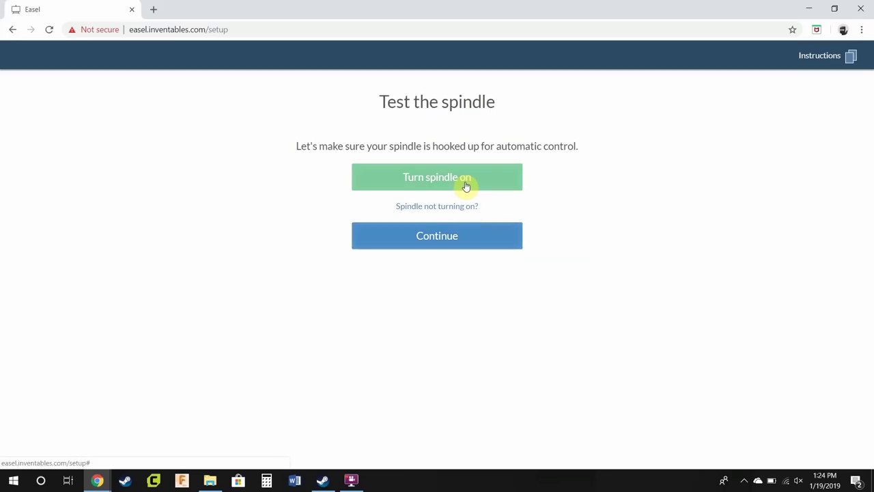
Step: Test the spindle by switching it on and off, and continue to the limit switch setup
click(465, 186)
click(465, 186)
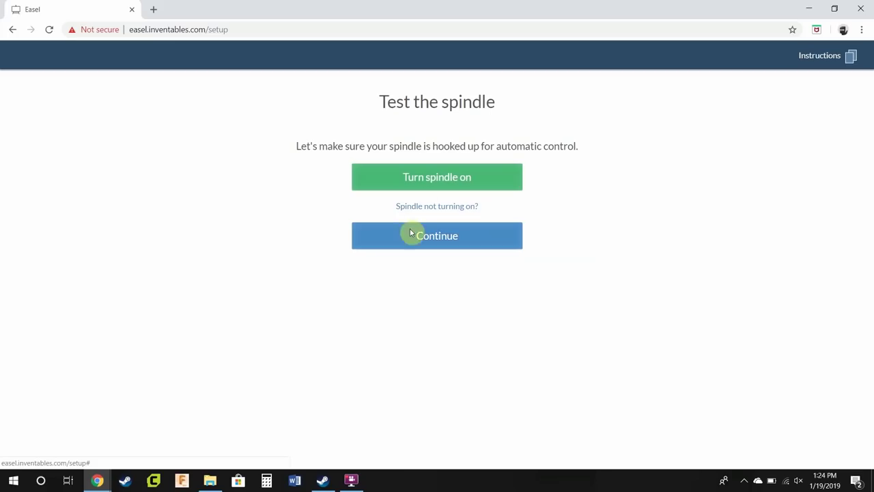
click(423, 244)
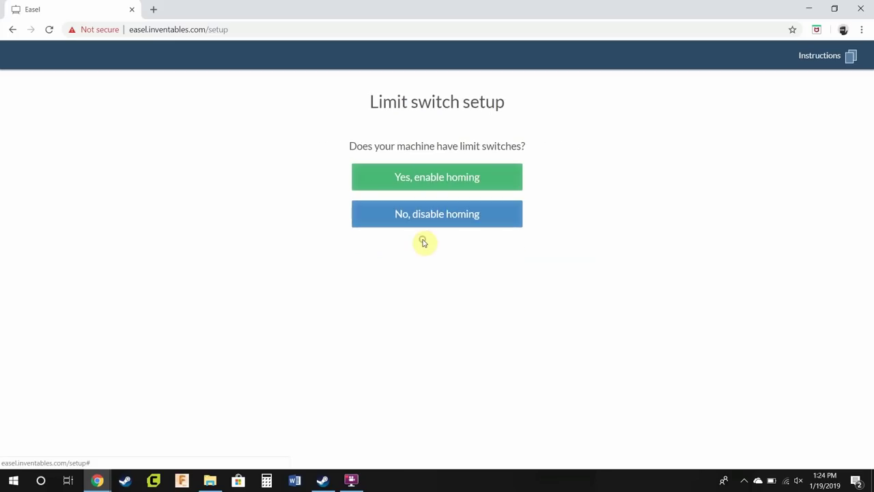
Step: Disable homing for a machine without limit switches and answer No to having a Z-Probe
click(450, 215)
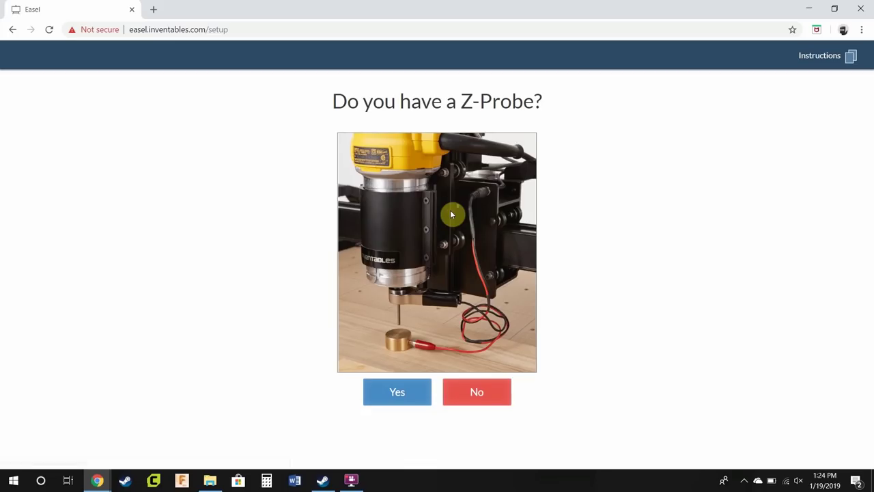
click(476, 392)
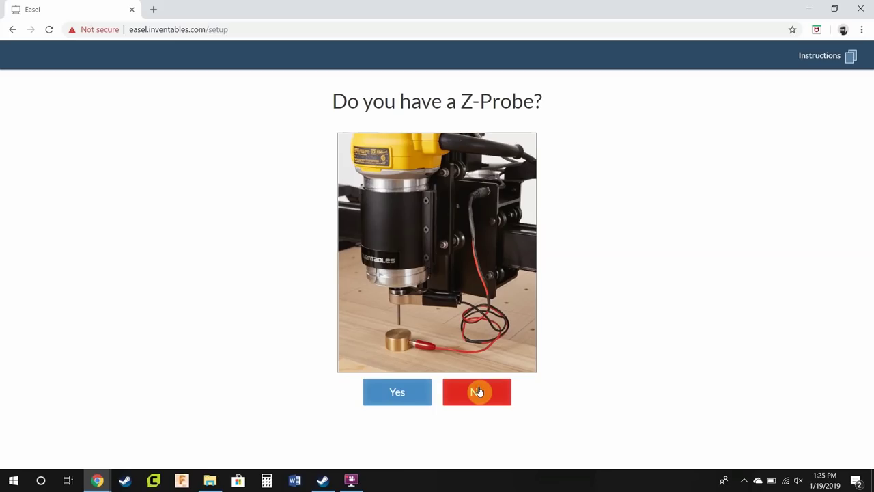
click(476, 391)
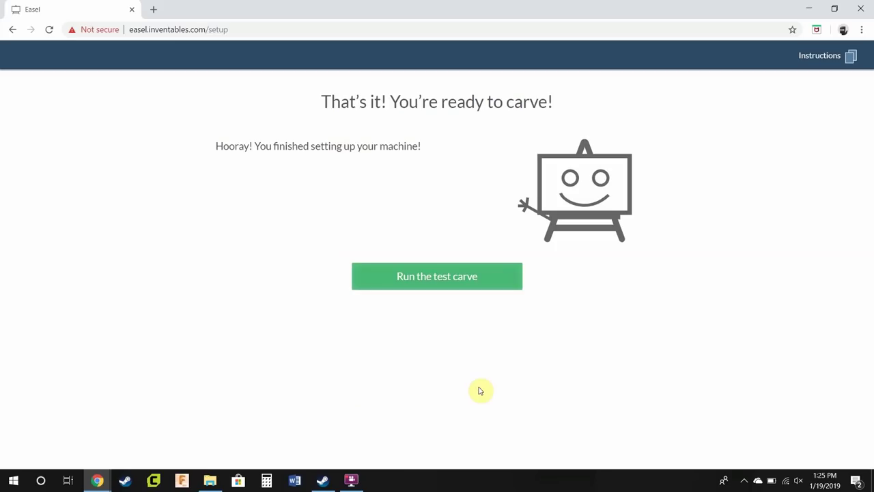
Step: Open the test carve project, dismissing its introductory guide, and delete the sample easel icon and name text from the design
click(447, 274)
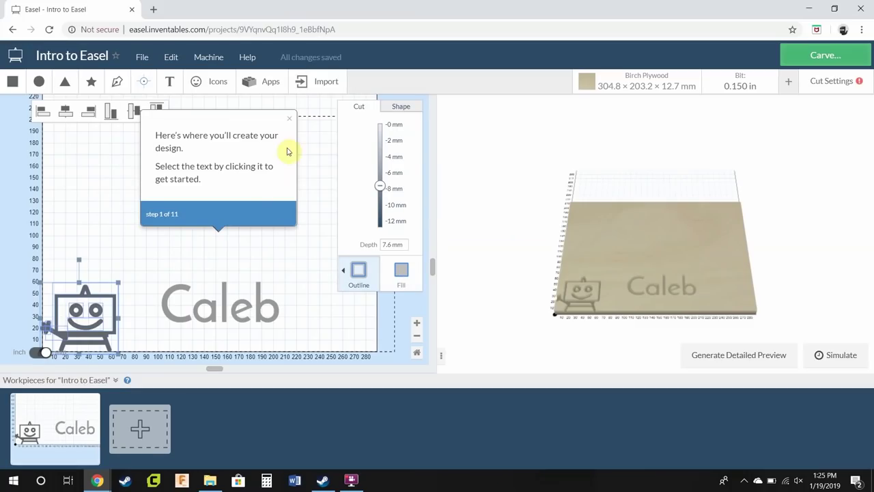
click(290, 118)
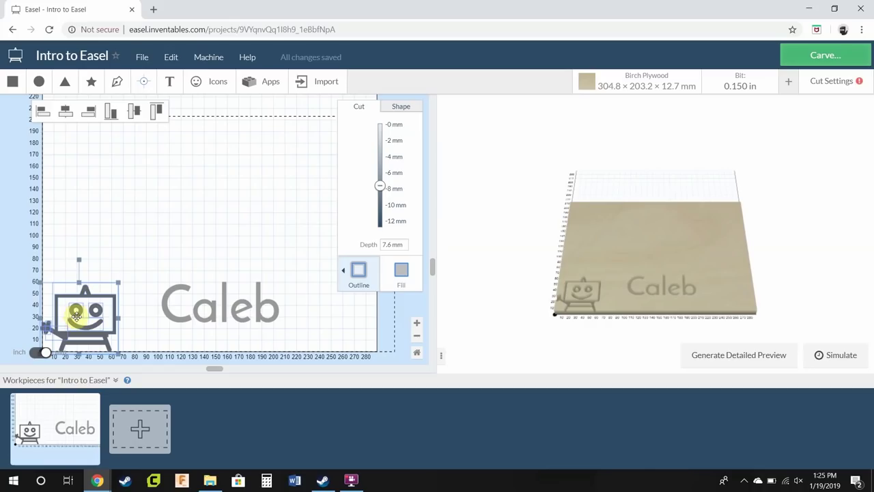
click(275, 269)
drag(318, 224, 26, 352)
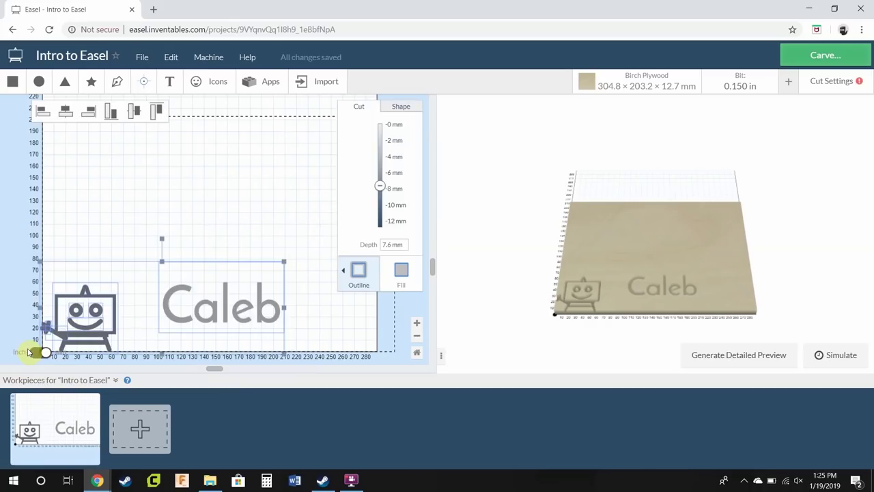
key(Delete)
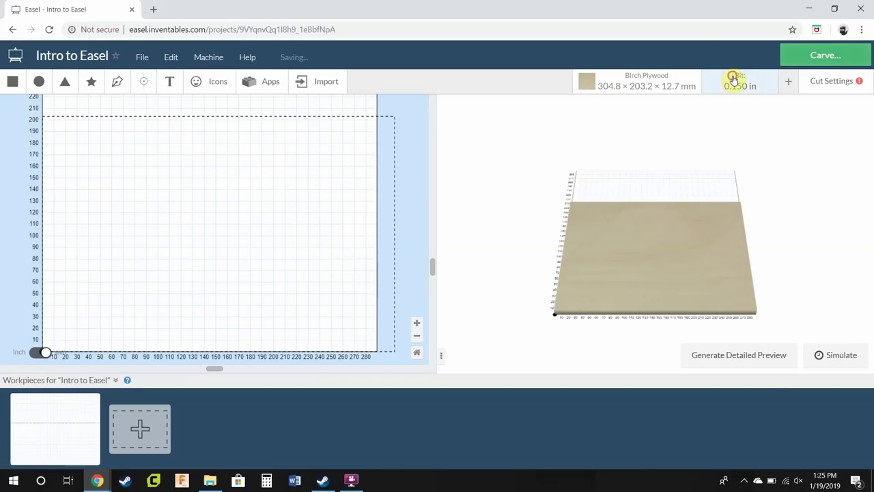
Step: Set the cutting bit to the 1/8 in straight cut end mill
click(734, 81)
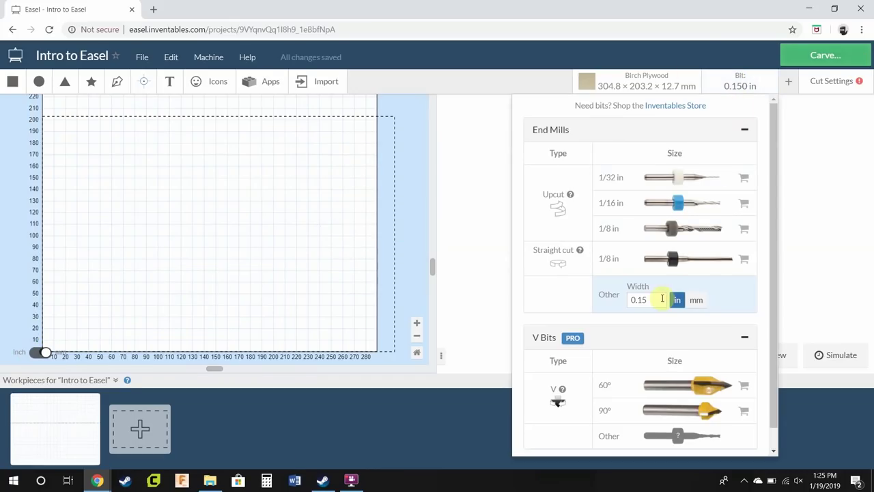
click(632, 265)
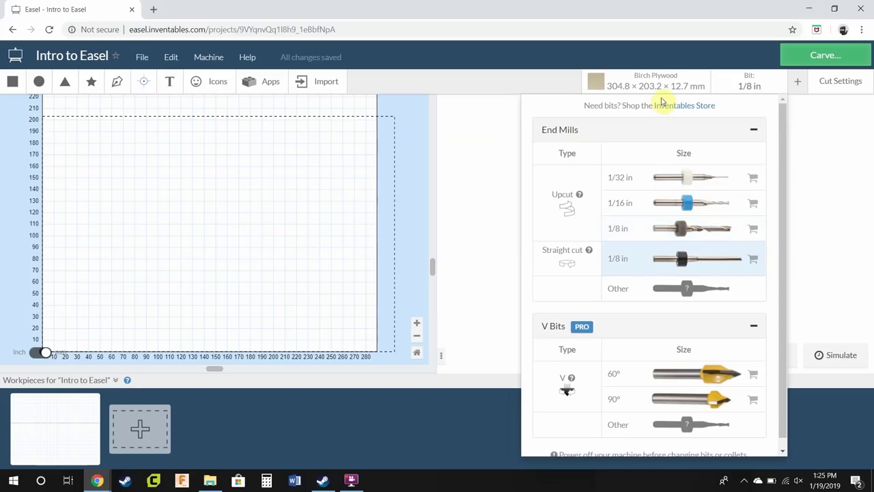
scroll(686, 277, down, 1)
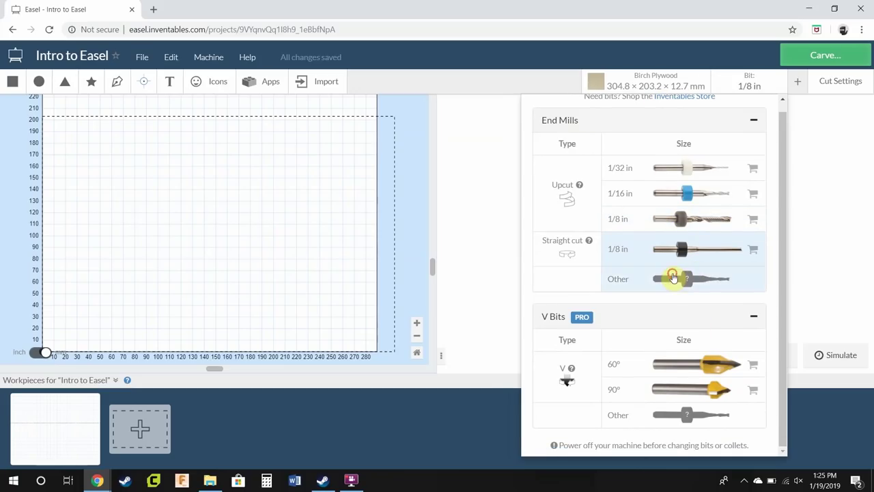
click(672, 277)
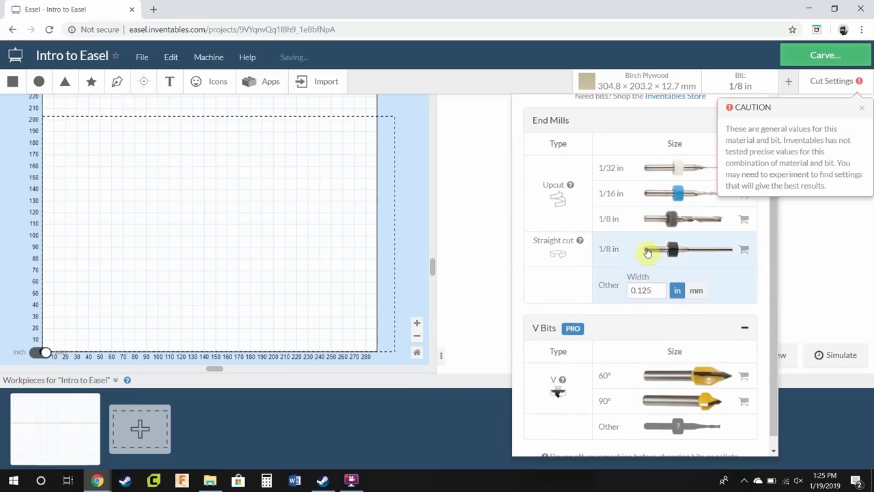
click(623, 218)
click(651, 253)
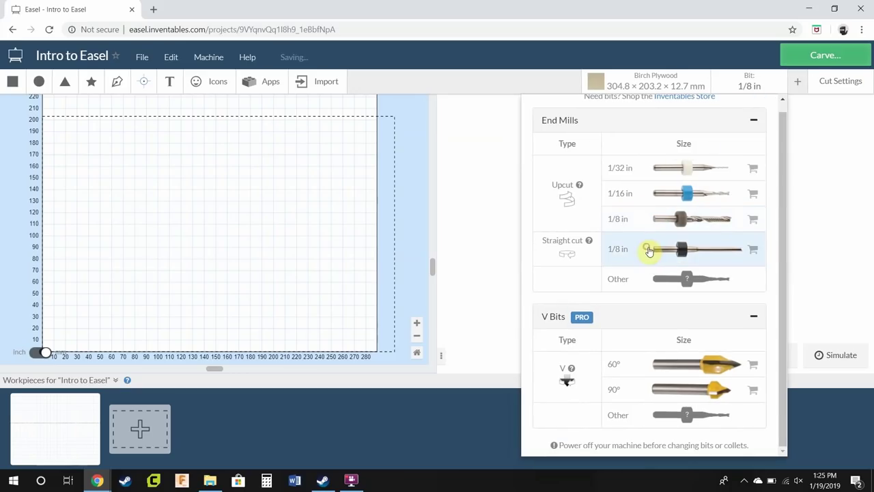
Step: Look through the available material types for the workpiece, leaving Birch Plywood selected
click(655, 82)
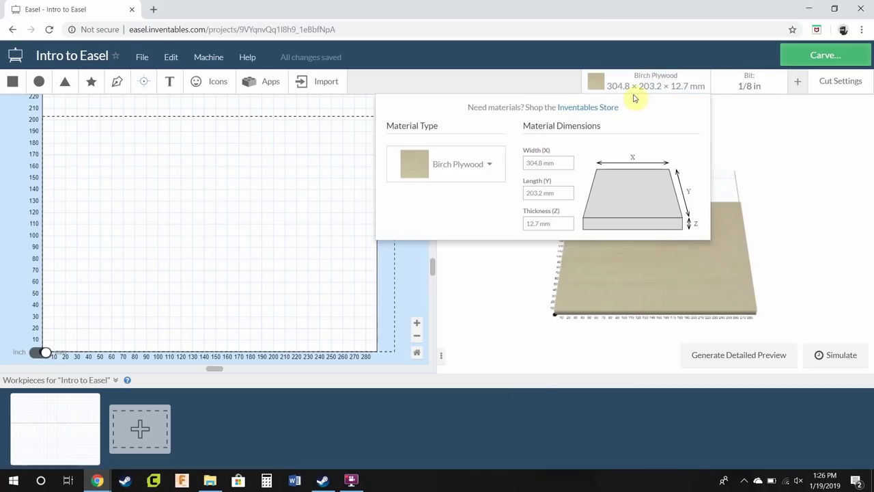
click(489, 167)
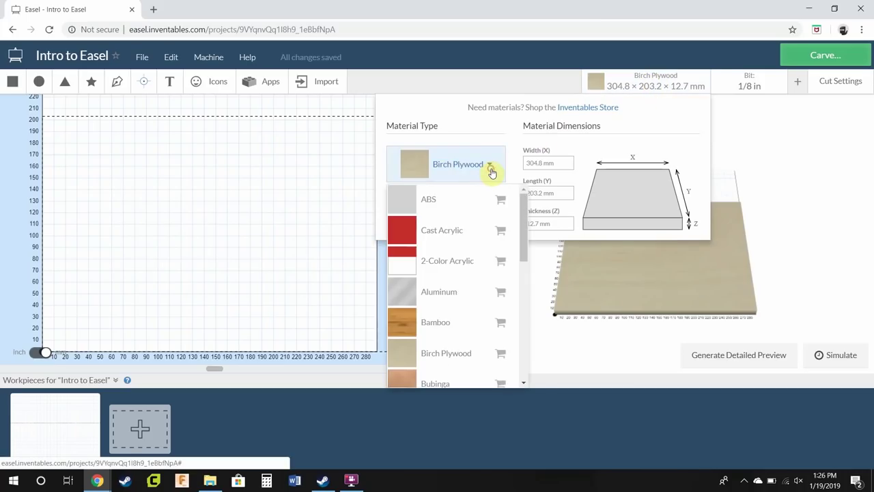
scroll(483, 220, down, 1)
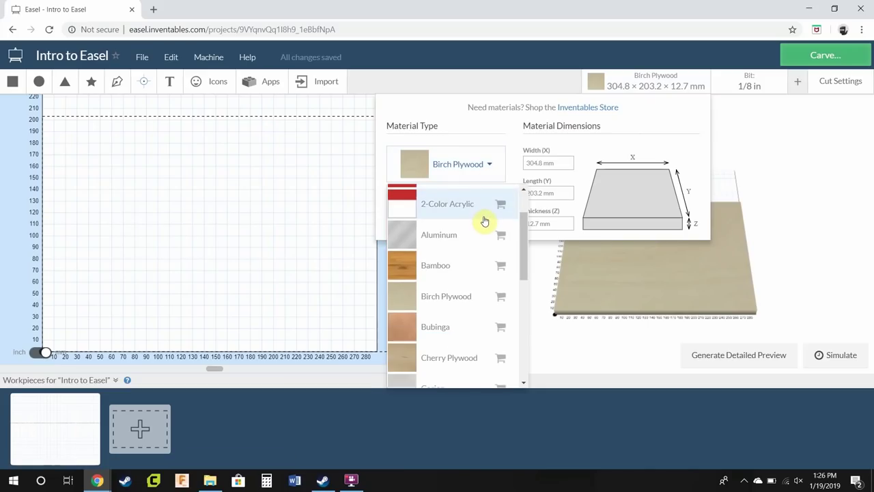
scroll(482, 232, down, 2)
scroll(486, 233, down, 3)
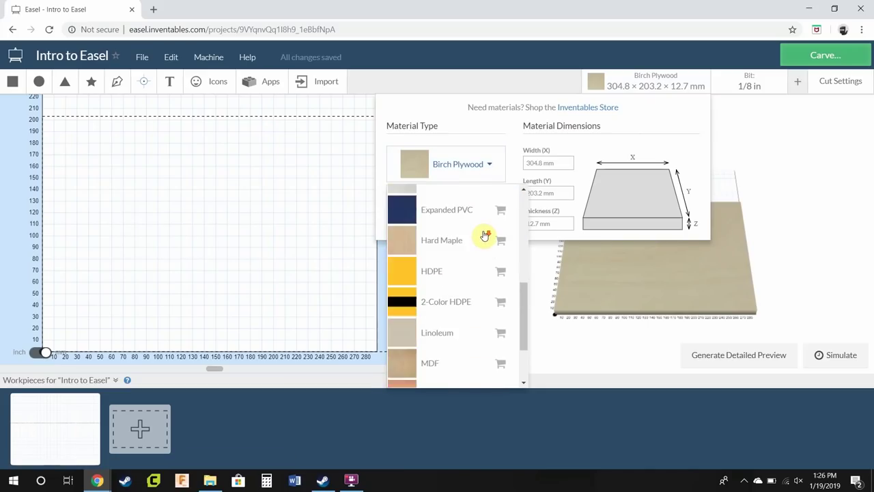
scroll(488, 237, down, 1)
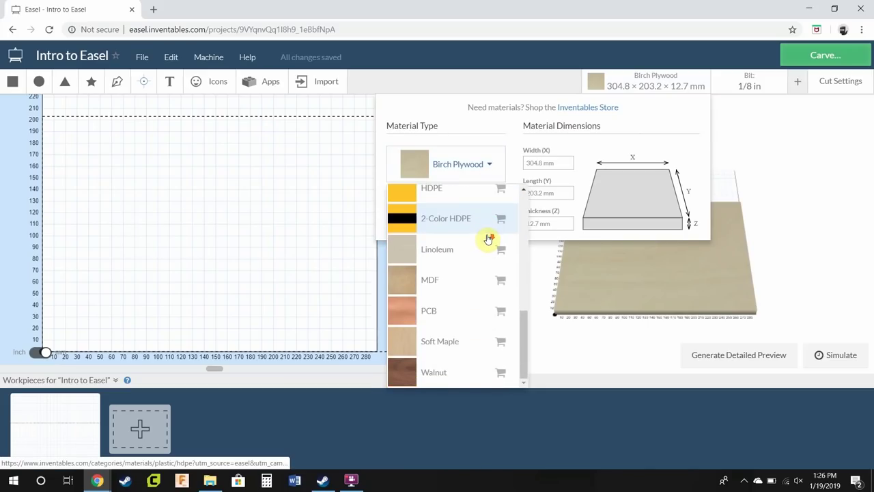
scroll(470, 289, up, 7)
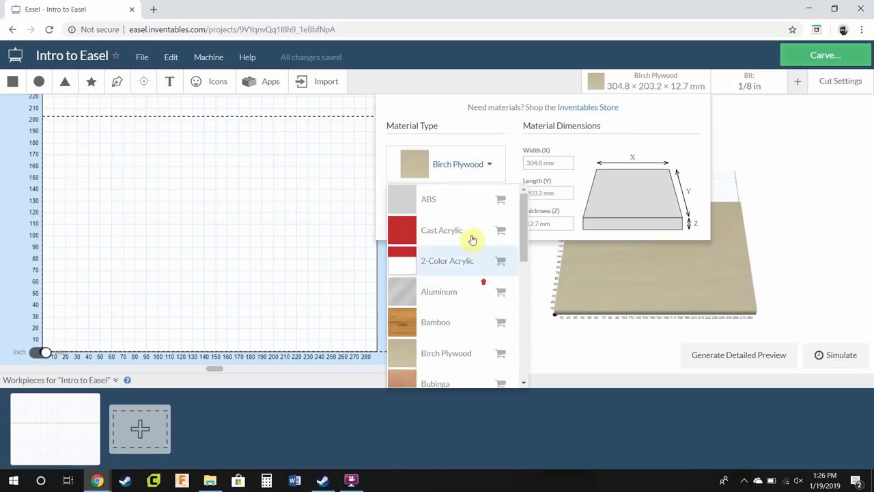
click(577, 152)
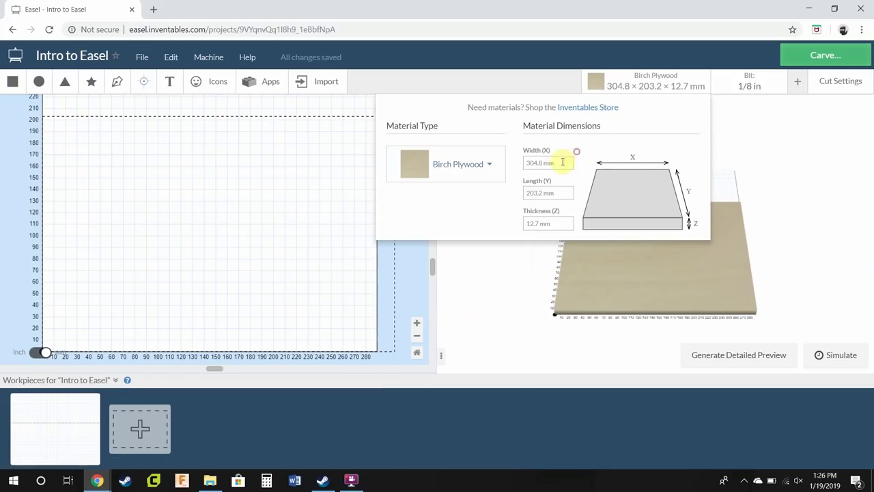
Step: Set the workpiece material to 60 mm wide and 180 mm long
click(539, 164)
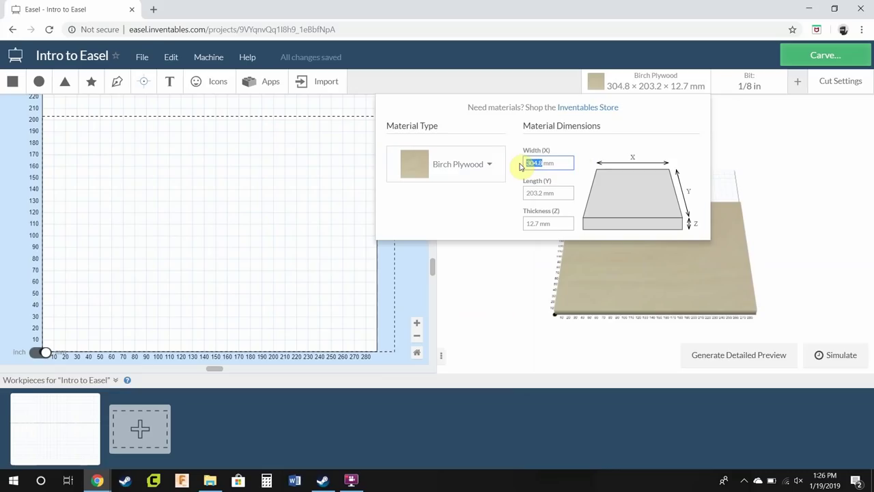
text(80)
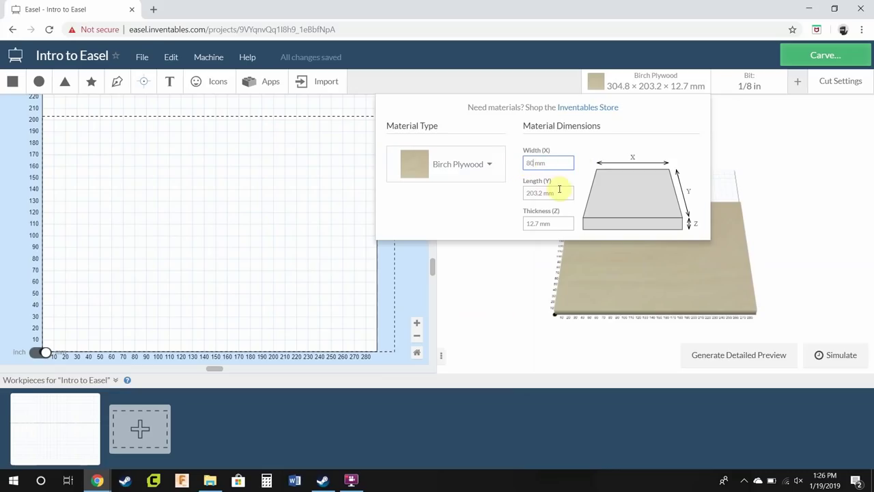
click(542, 193)
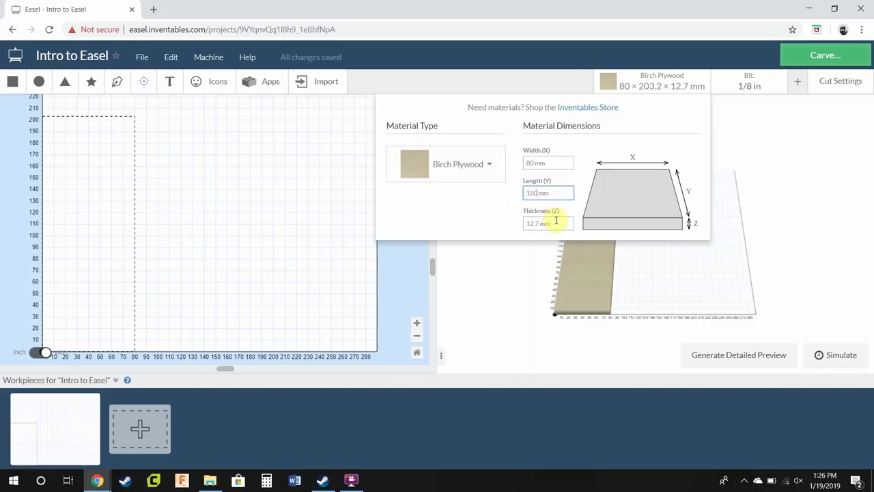
click(535, 166)
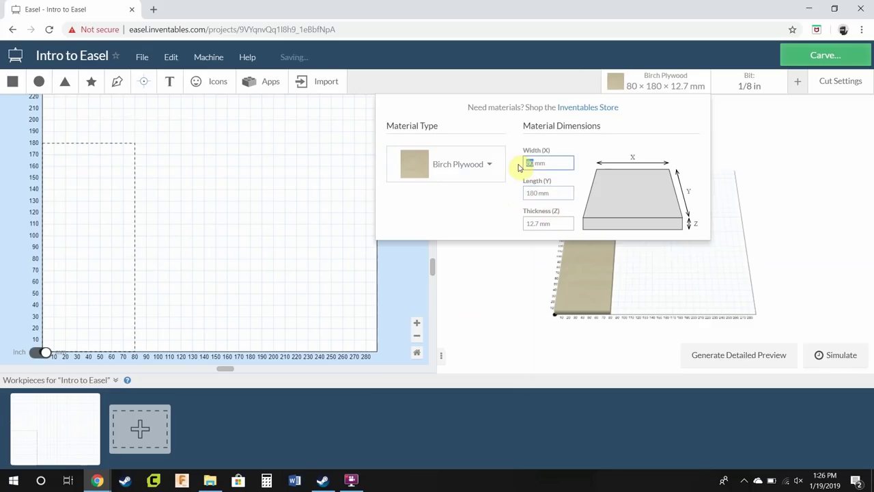
text(60)
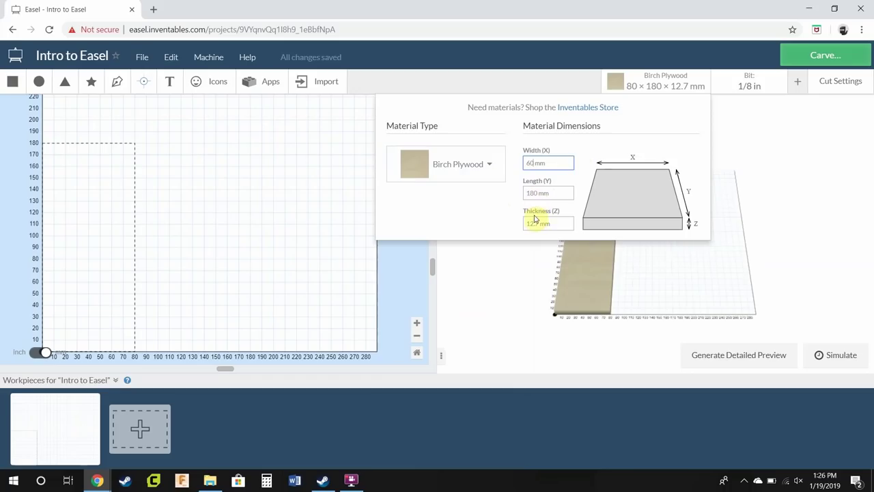
Step: Switch the design units to inches and set the material thickness to 0.25 in
click(538, 222)
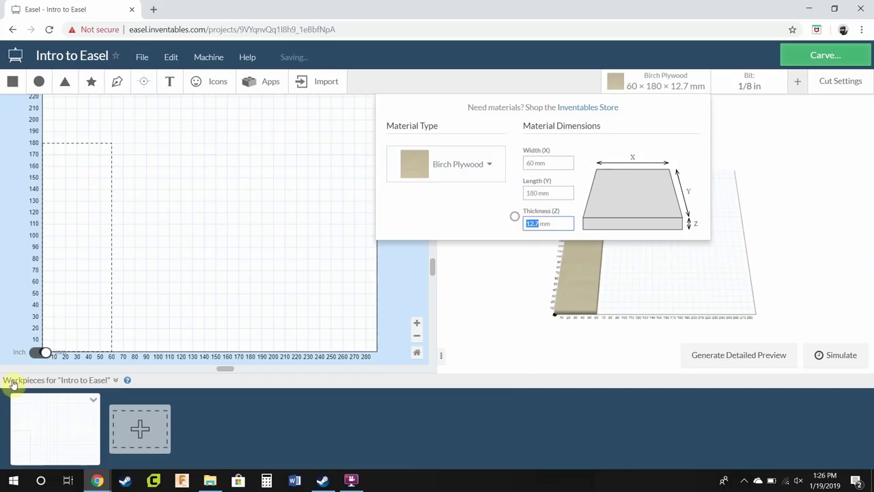
click(46, 351)
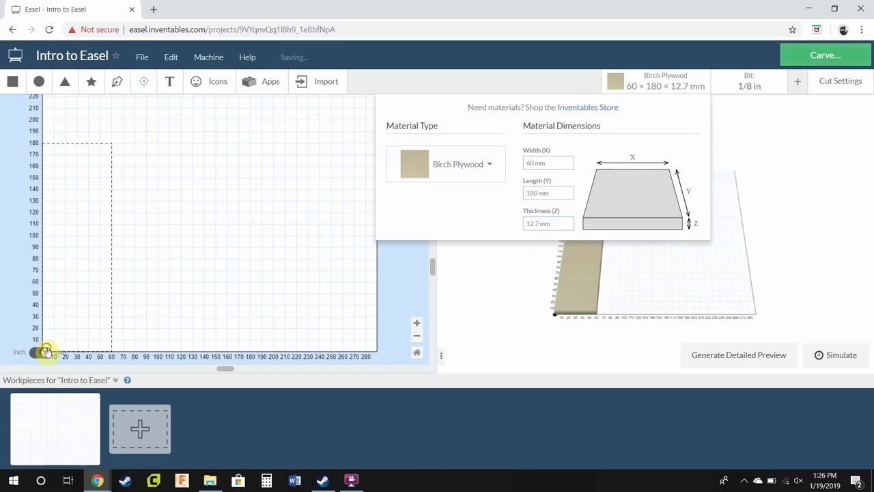
click(688, 86)
click(534, 226)
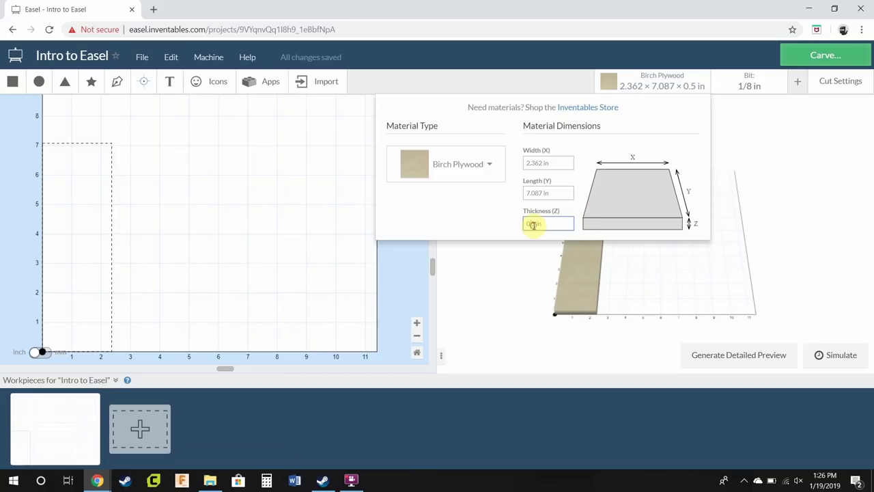
click(556, 220)
drag(535, 223, 516, 225)
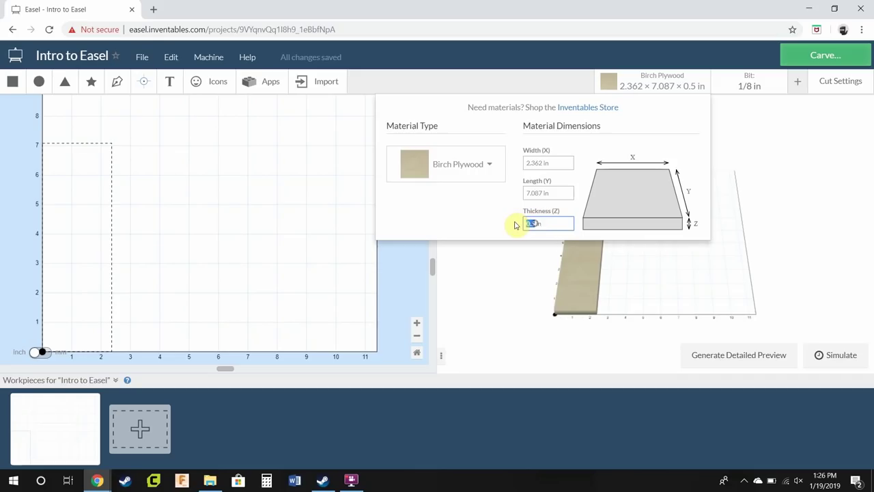
click(535, 194)
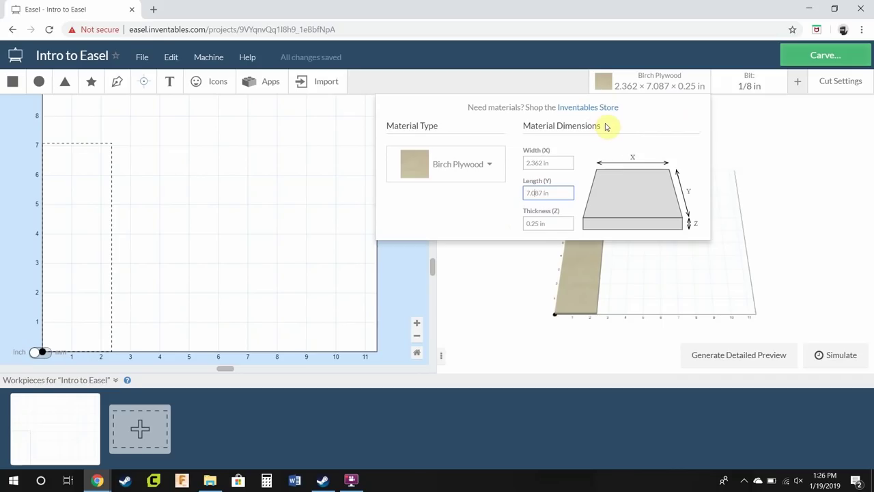
Step: Try adding a second detail bit to the project and remove it again
click(673, 77)
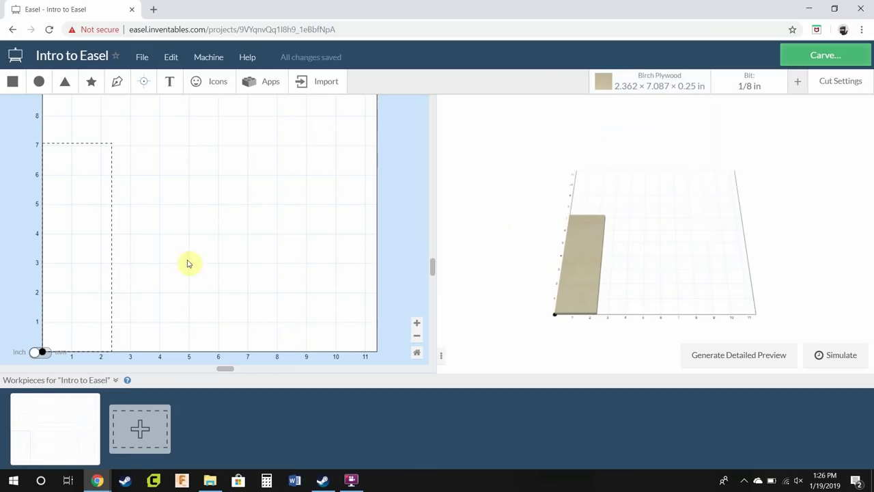
click(800, 87)
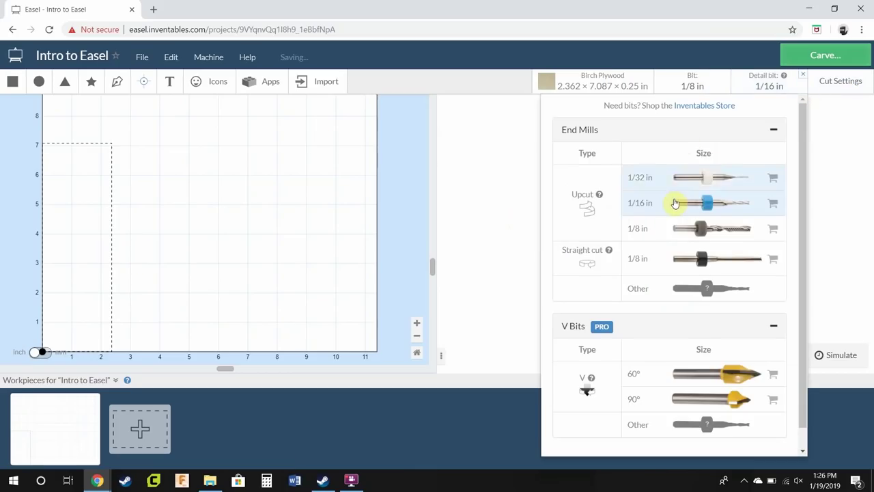
click(802, 75)
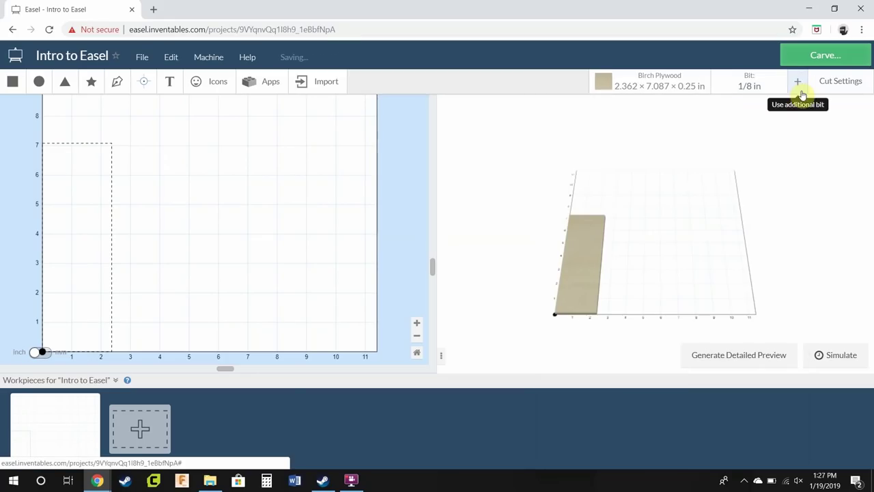
Step: Look through the generators, tools and utilities offered in the App Library
click(272, 88)
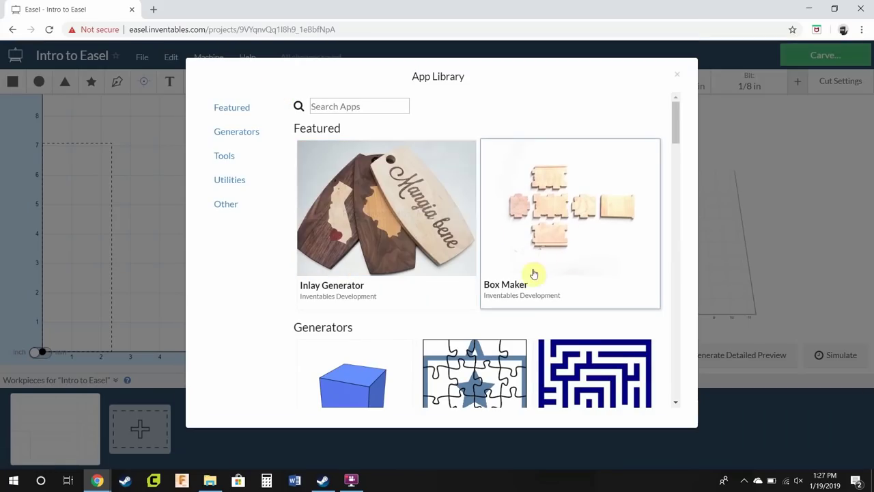
scroll(392, 236, down, 2)
scroll(392, 236, down, 8)
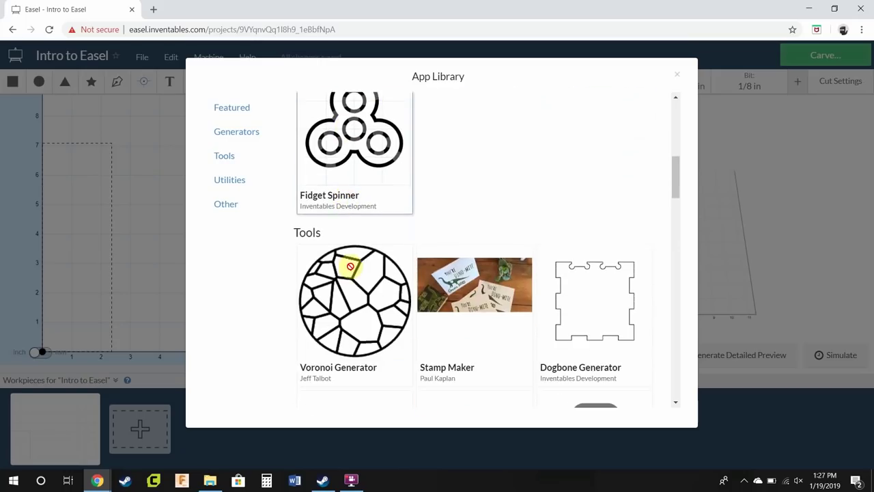
scroll(409, 225, down, 2)
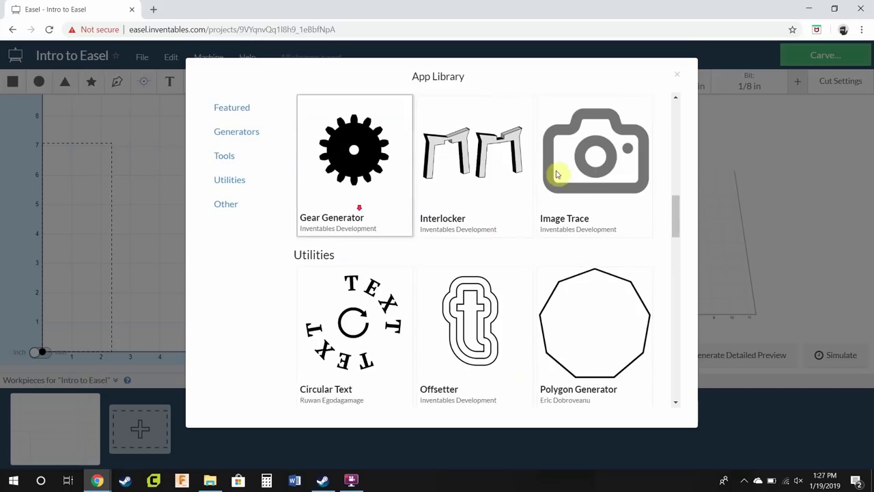
click(677, 74)
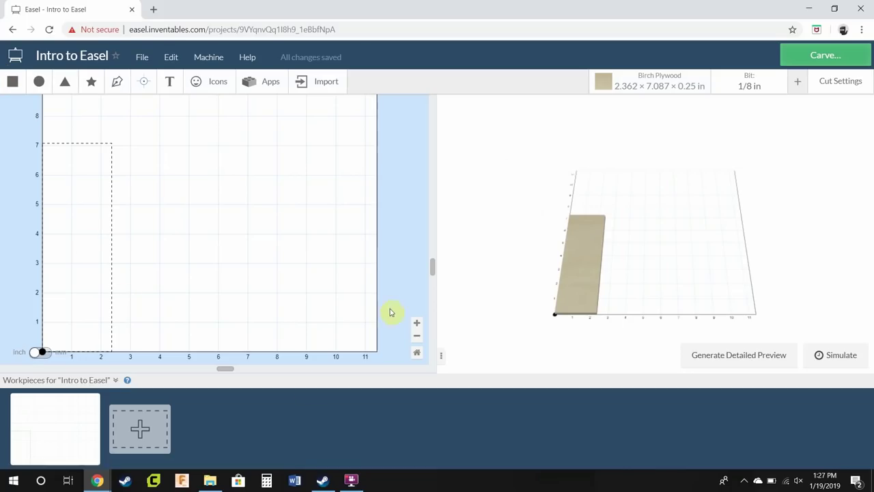
Step: Add a text object in the Bemio font to the design
click(416, 322)
click(415, 323)
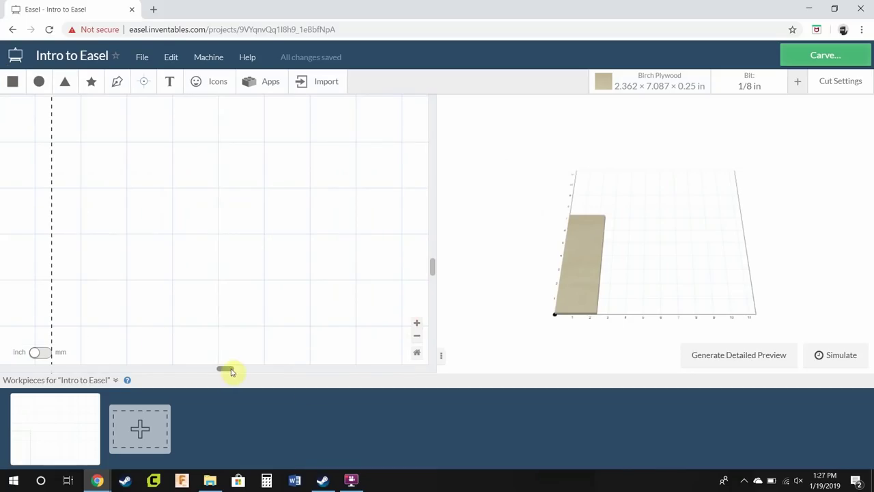
drag(225, 369, 131, 365)
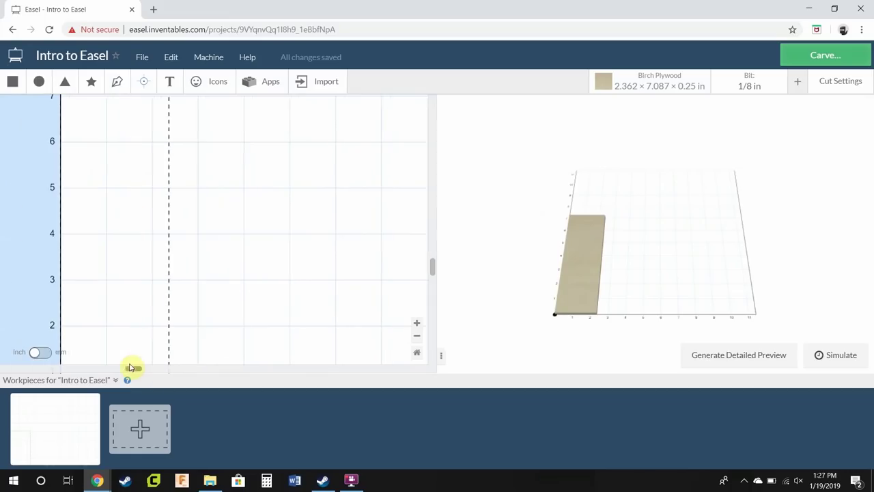
scroll(133, 212, up, 2)
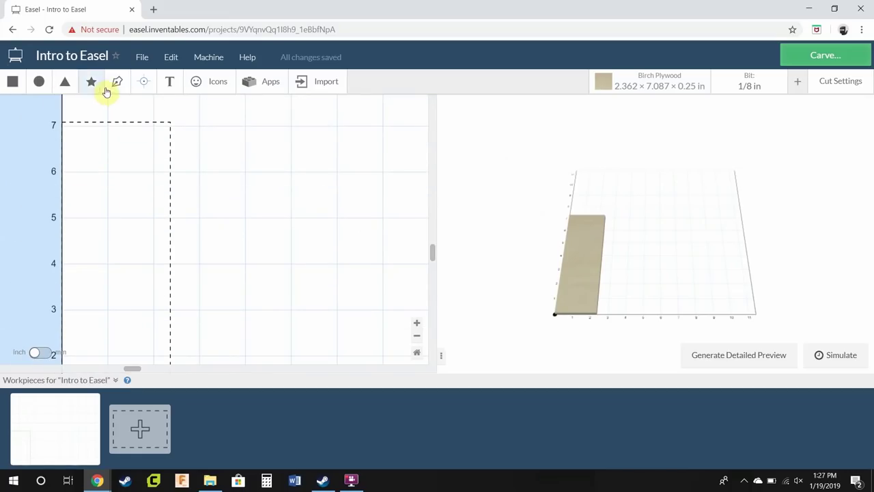
click(169, 83)
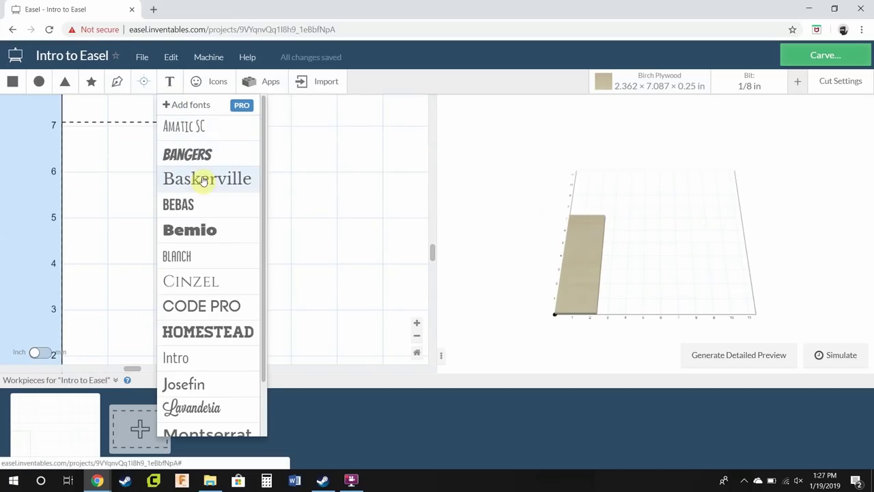
scroll(207, 205, down, 1)
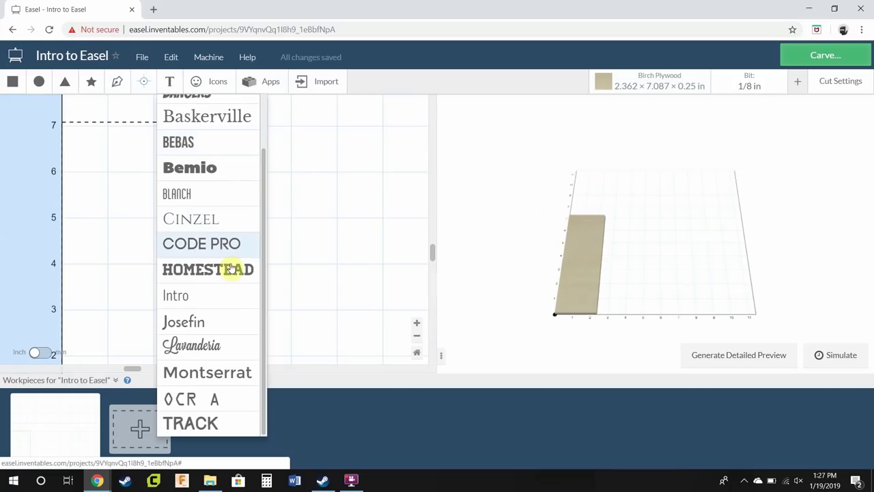
scroll(232, 273, up, 1)
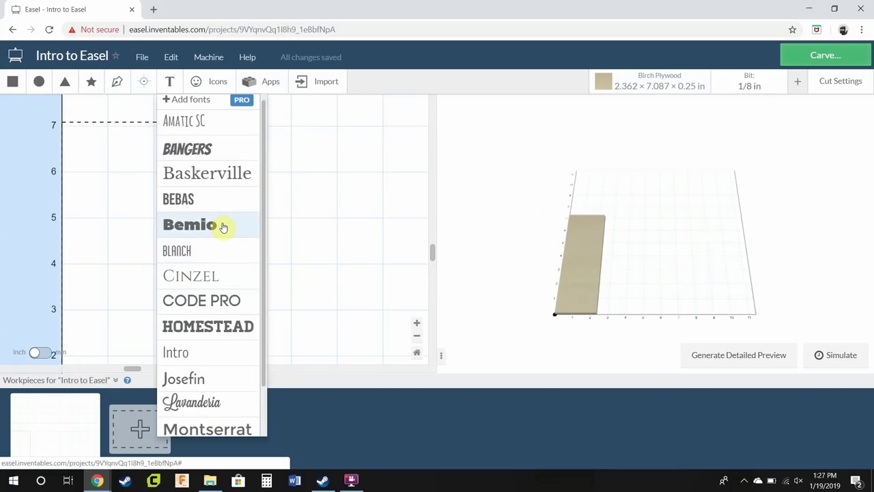
click(223, 226)
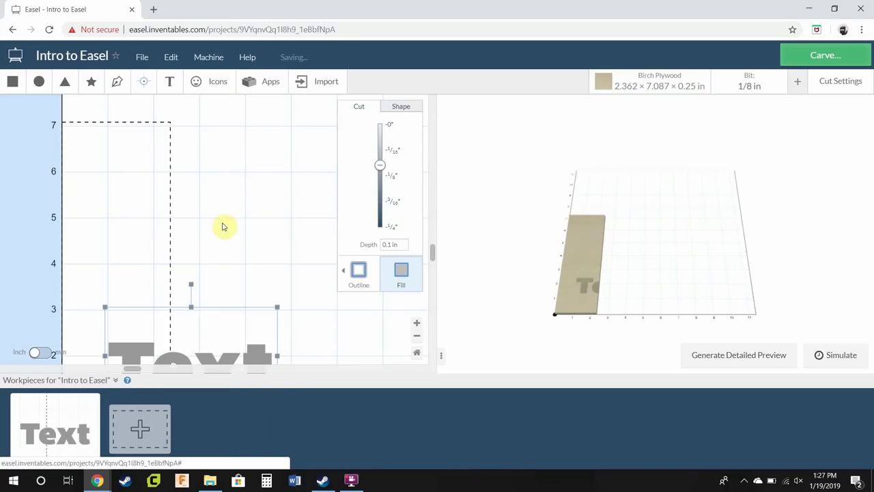
Step: Replace the placeholder wording of the text object with "CB3D"
double_click(205, 355)
drag(277, 357, 112, 336)
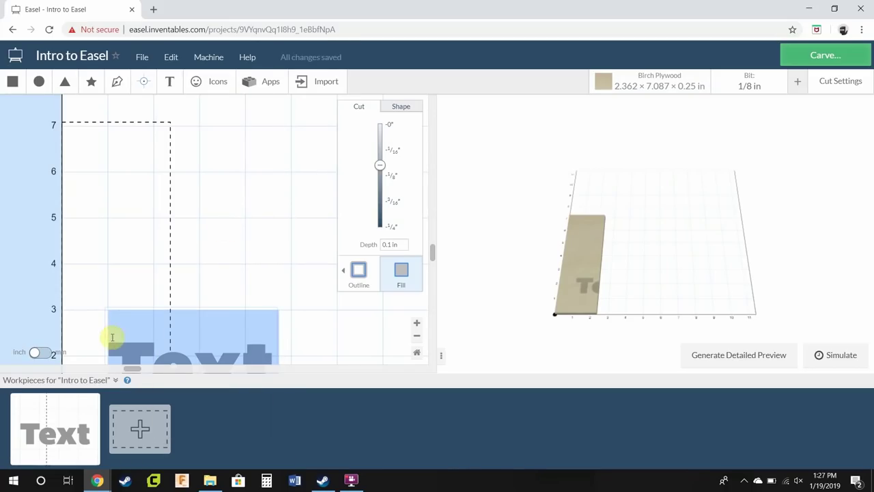
text(CB3)
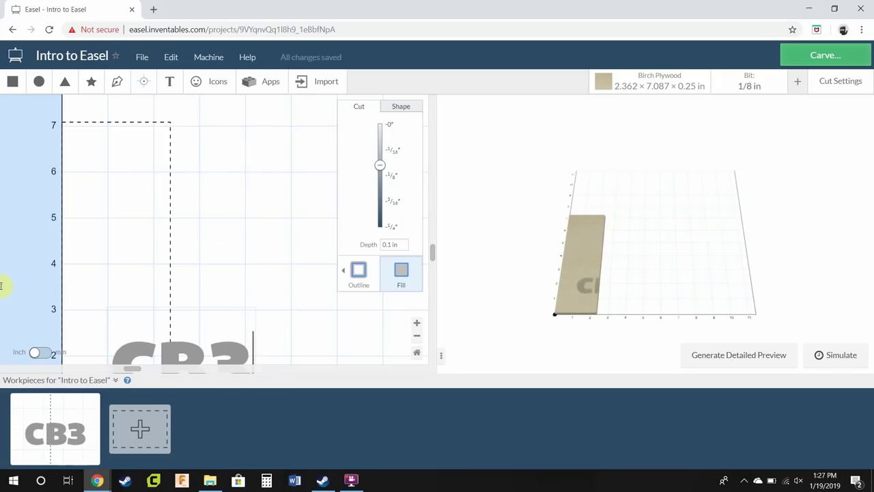
text(D)
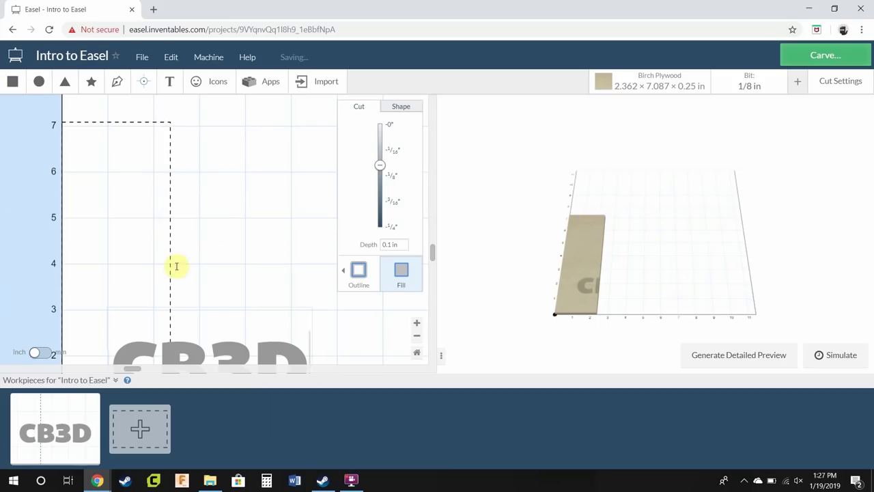
click(215, 250)
Step: Move the CB3D text up so its base sits at about 4 in on the Y axis, and scale it proportionally to about 3.6 in wide
click(224, 346)
drag(225, 311, 203, 208)
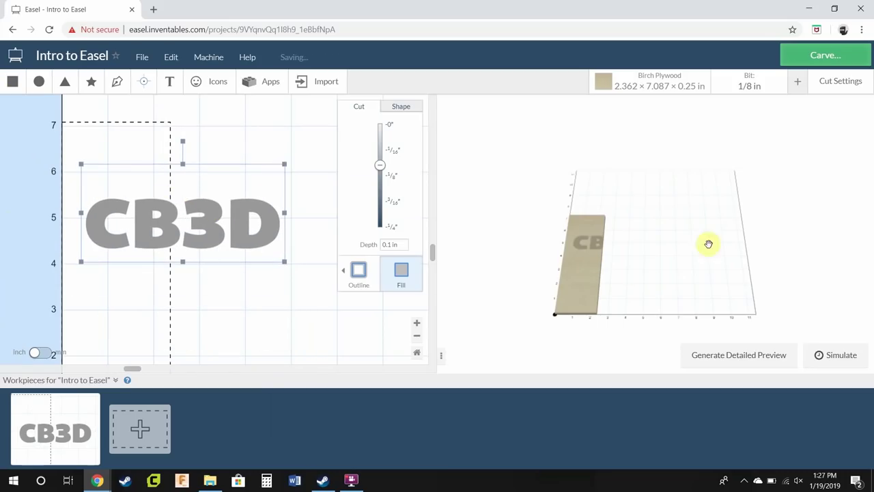
drag(708, 244, 634, 244)
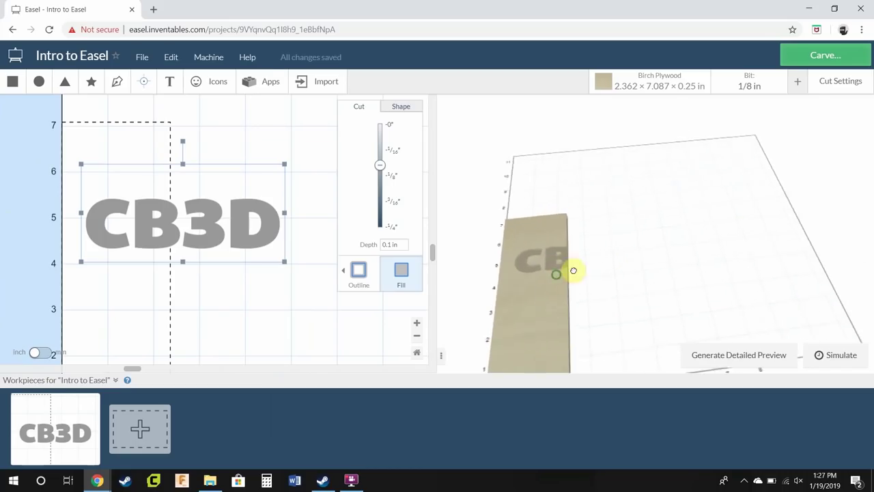
scroll(603, 222, up, 4)
scroll(626, 193, down, 1)
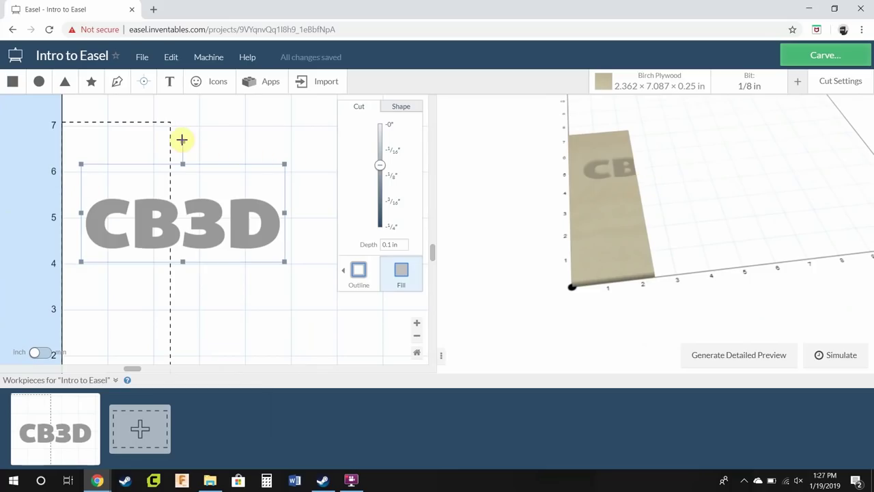
drag(283, 163, 250, 180)
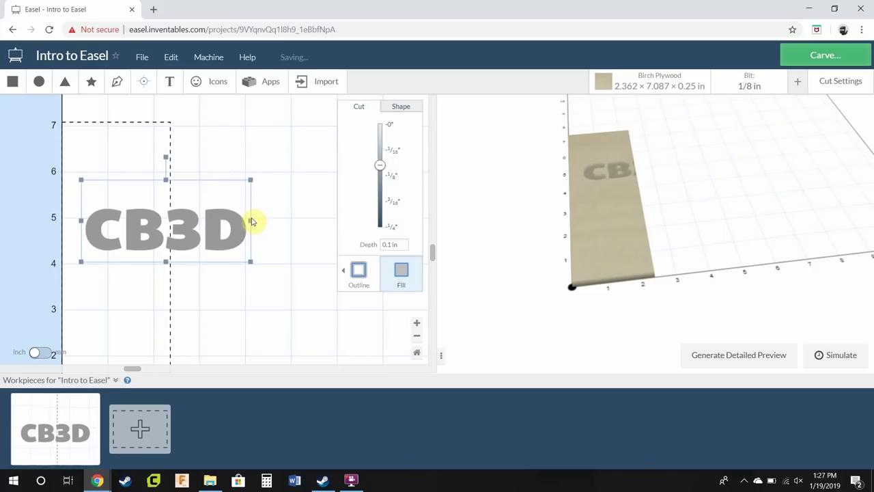
Step: Try stretching the CB3D text wider and taller without keeping its proportions, and undo both changes
drag(250, 220, 266, 228)
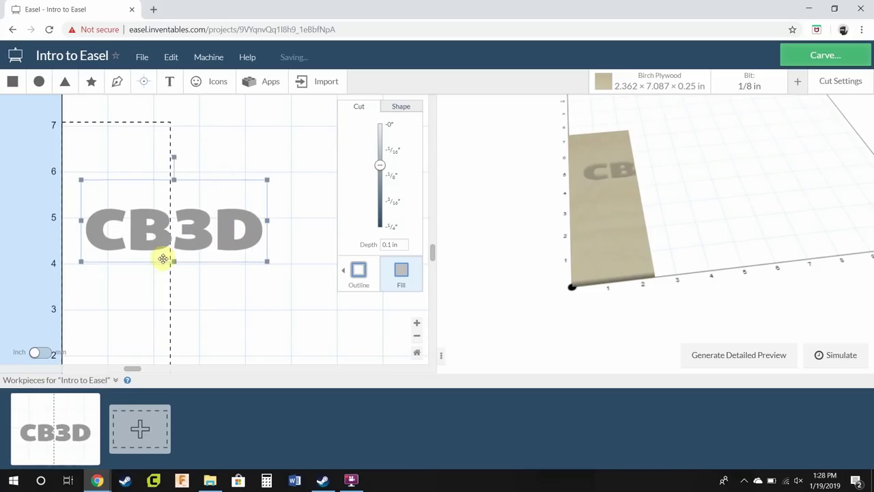
drag(175, 260, 176, 301)
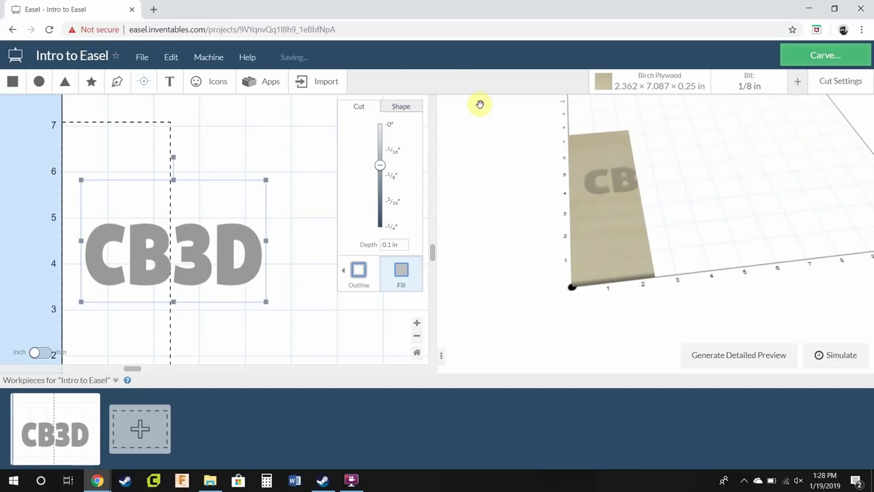
key(ctrl+z)
key(ctrl+z)
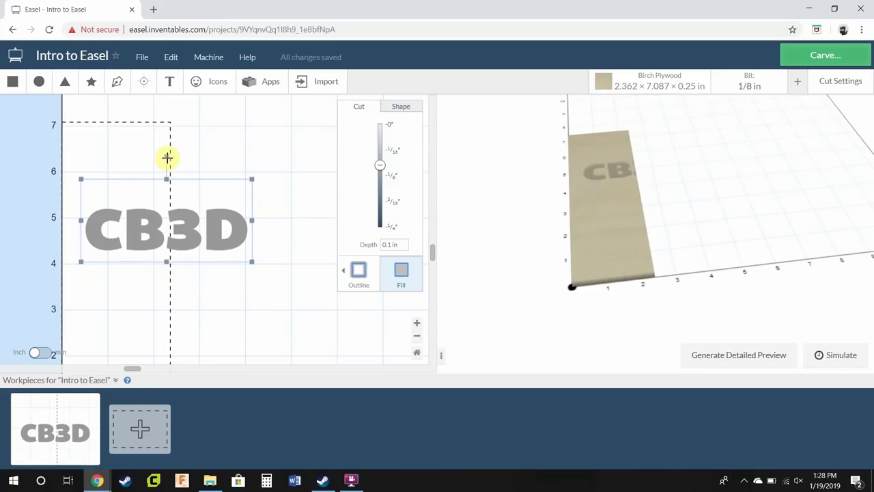
Step: Rotate the CB3D text to an angle of 90° and check the available fonts, keeping Bemio
drag(166, 157, 126, 210)
click(408, 105)
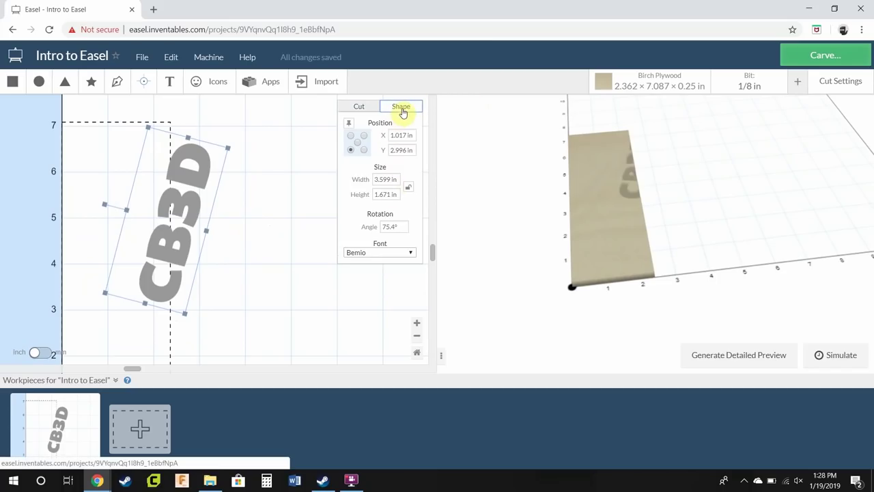
drag(397, 226, 374, 225)
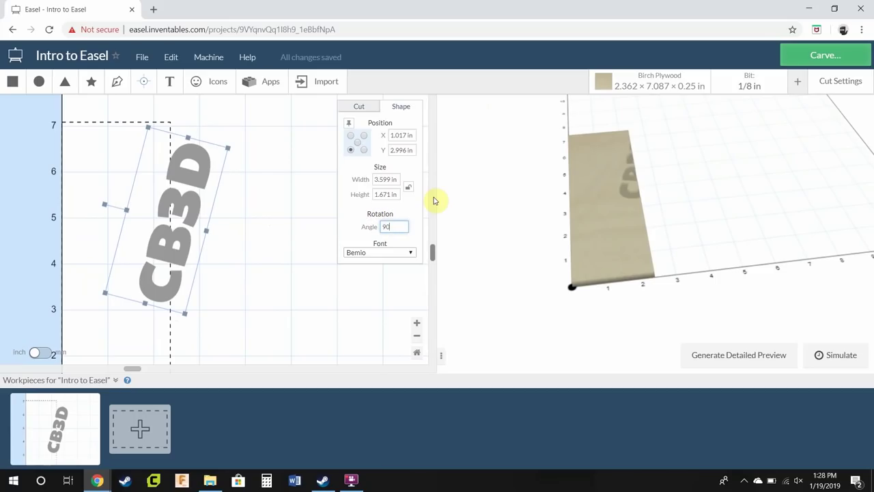
text(90)
key(Return)
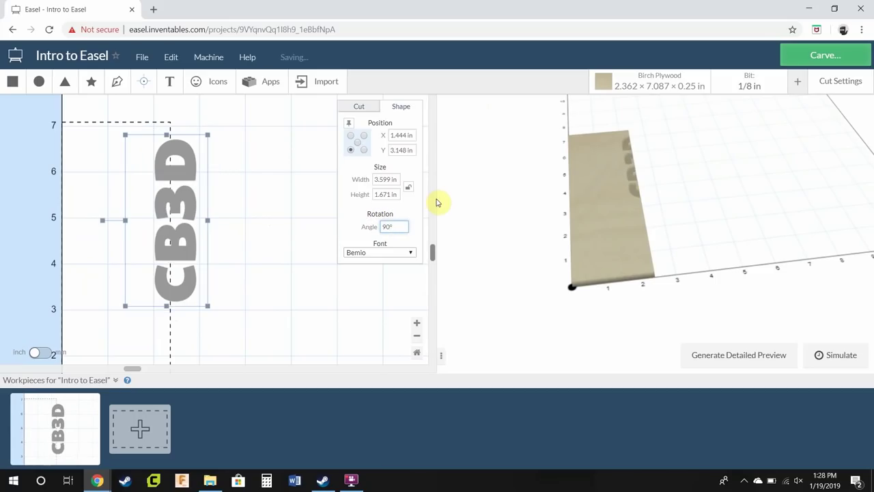
click(376, 253)
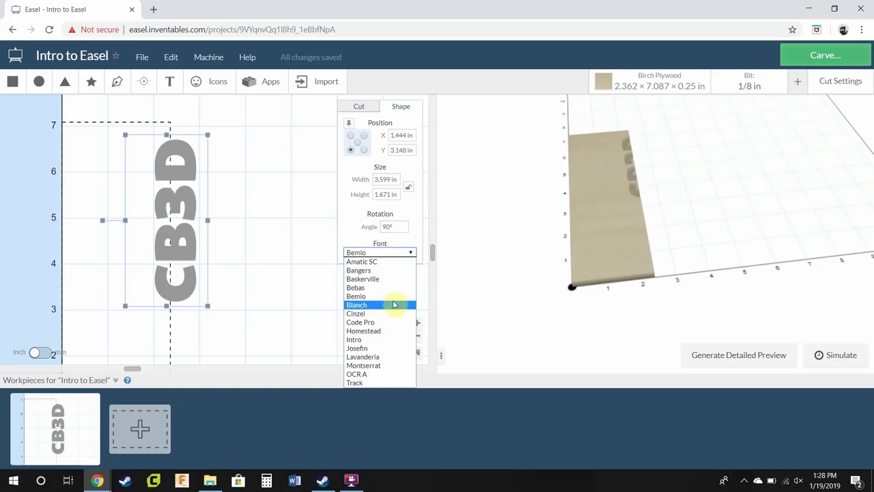
click(408, 253)
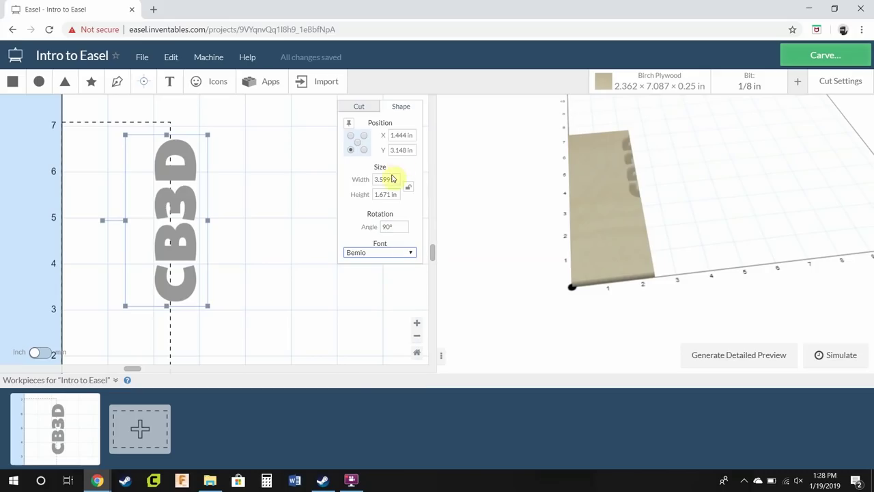
Step: Place the lower-left reference point of the CB3D text at X 0 in and Y 0 in
click(357, 143)
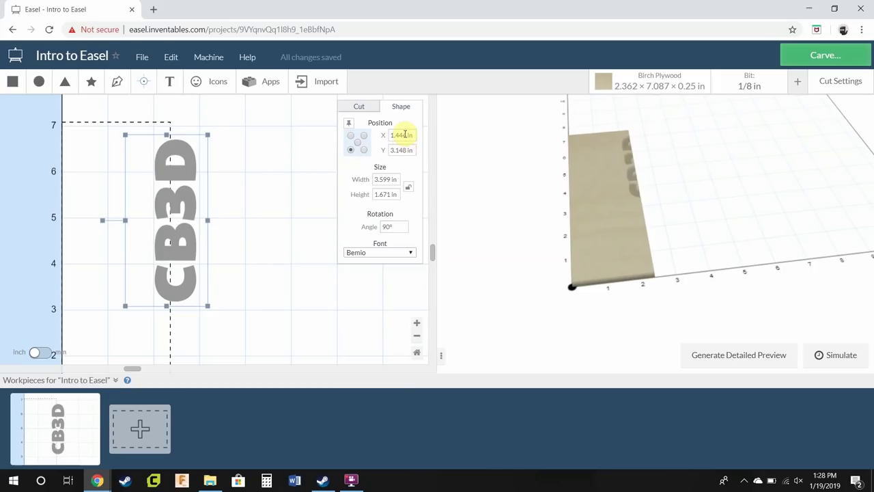
drag(407, 134, 379, 137)
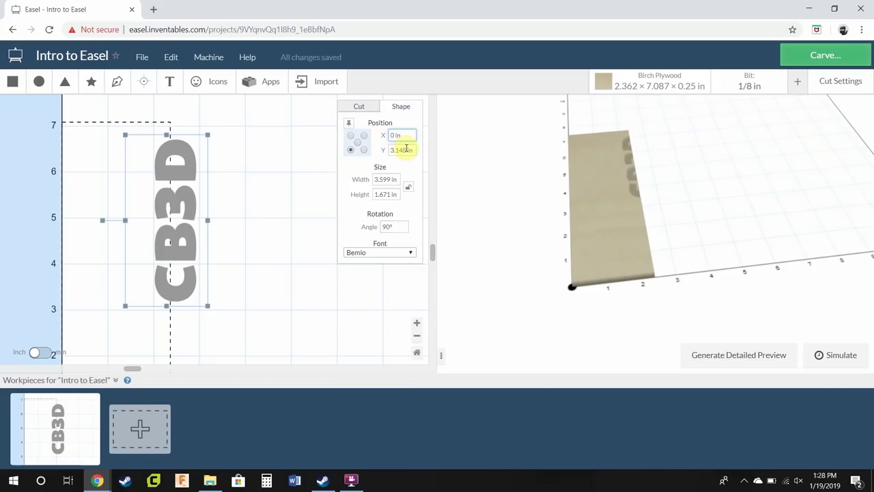
drag(407, 150, 373, 151)
text(0)
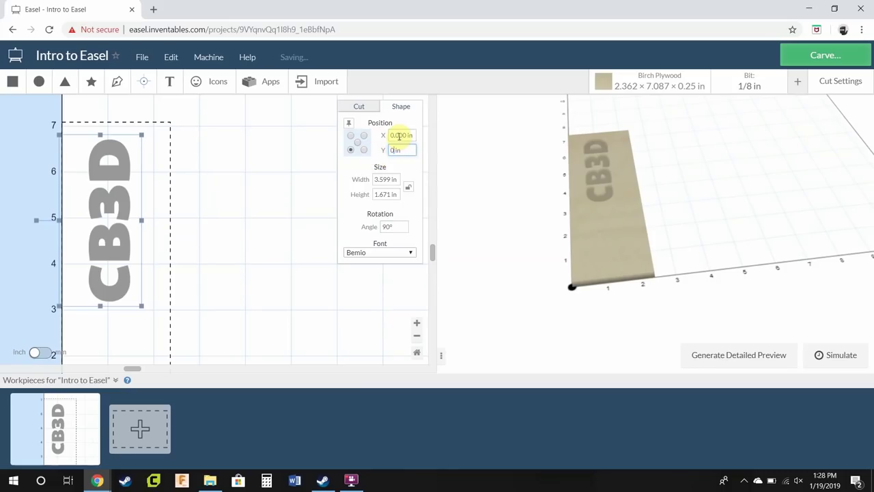
key(Return)
scroll(224, 225, down, 3)
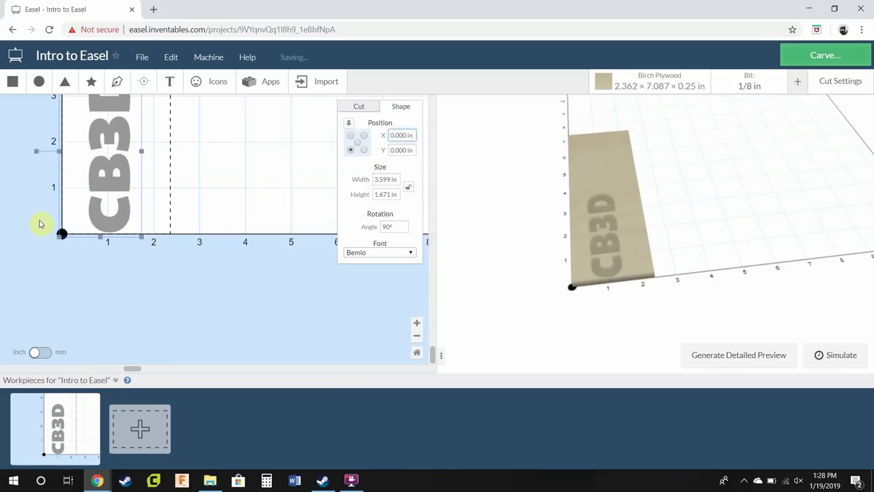
scroll(41, 227, up, 2)
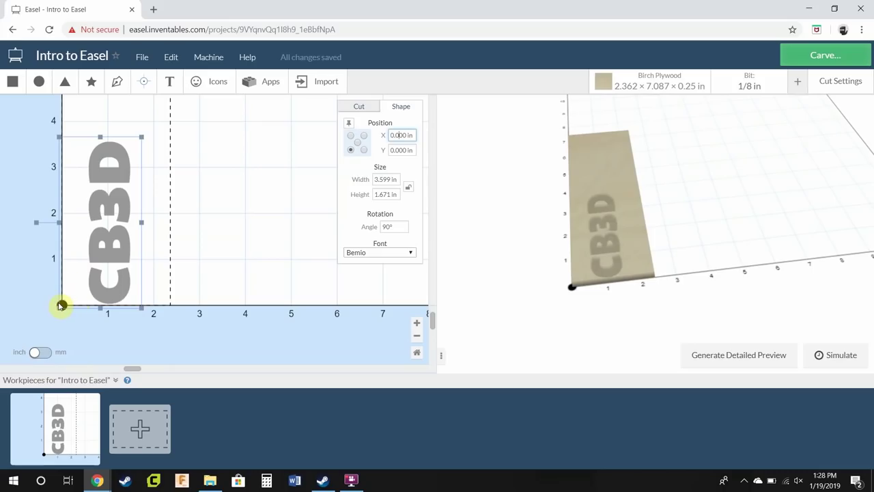
Step: Place the centre reference point of the CB3D text at X 0 in and Y 0 in
click(354, 145)
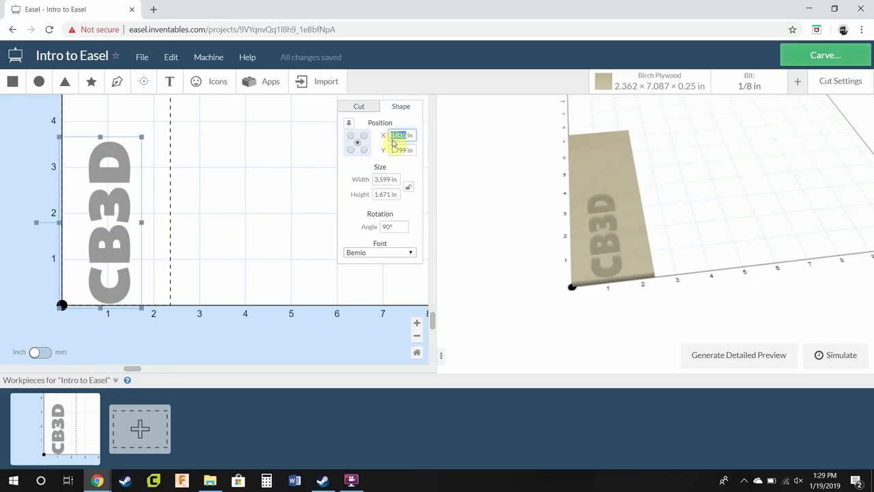
text(0)
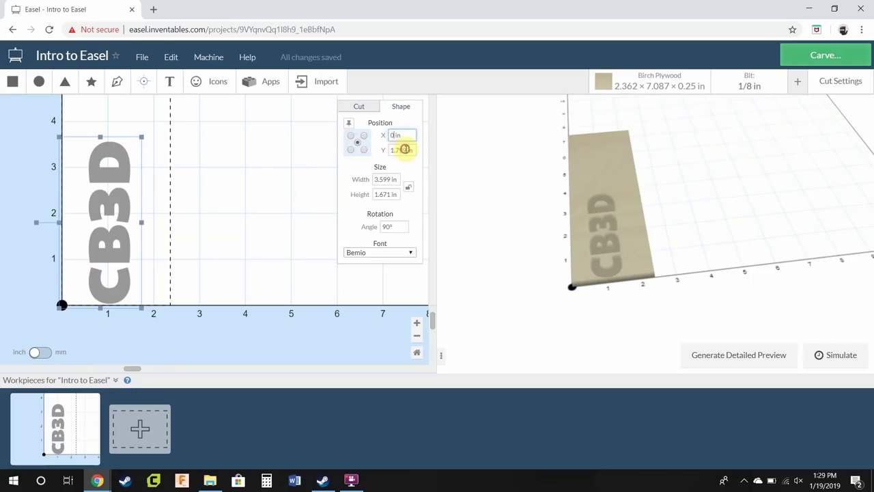
click(405, 149)
text(0)
click(396, 134)
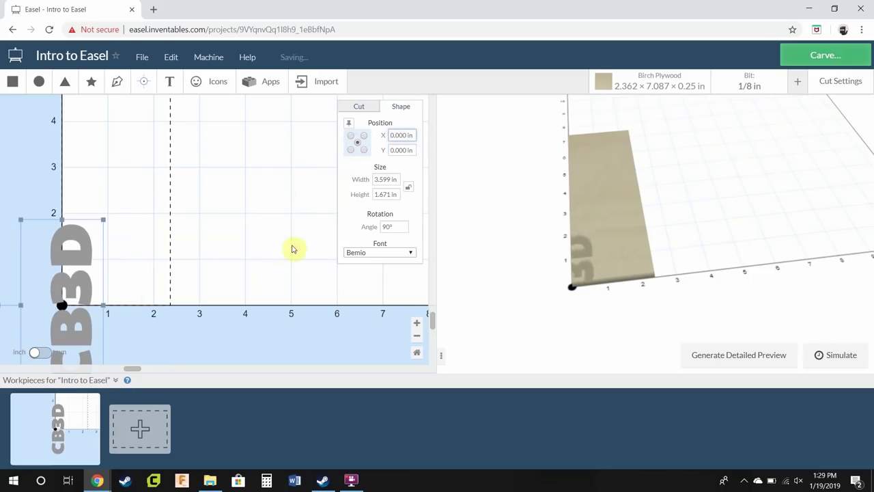
Step: Simulate the carve and examine the toolpaths of the CB3D text centred on the origin
drag(180, 247, 208, 213)
scroll(141, 254, down, 2)
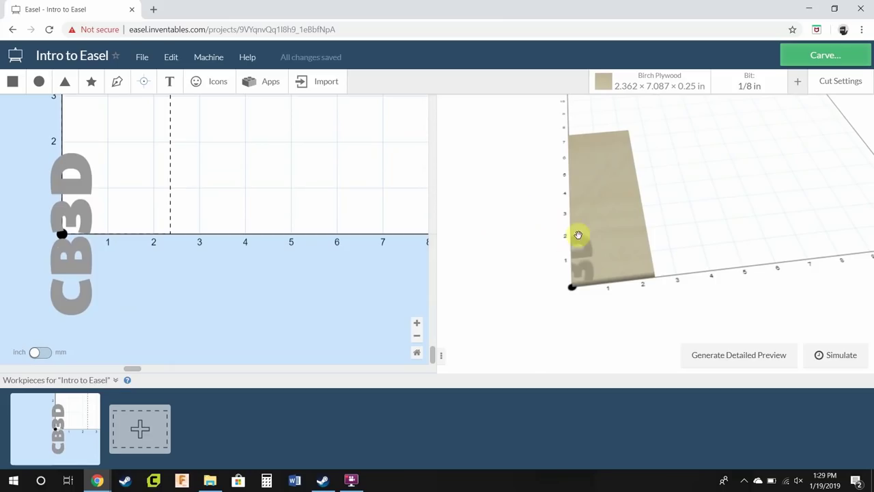
click(862, 352)
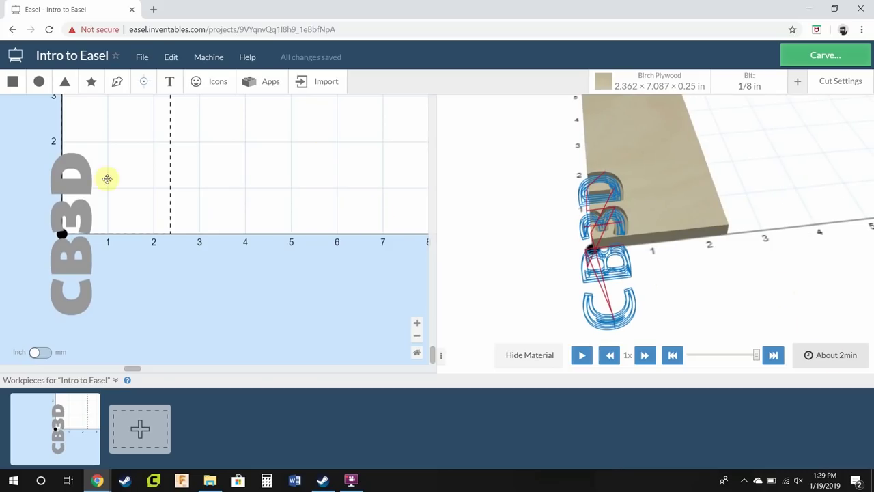
Step: Move the CB3D text fully onto the plywood, with its centre at about X 0.93 in and Y 2.07 in
drag(93, 172, 132, 80)
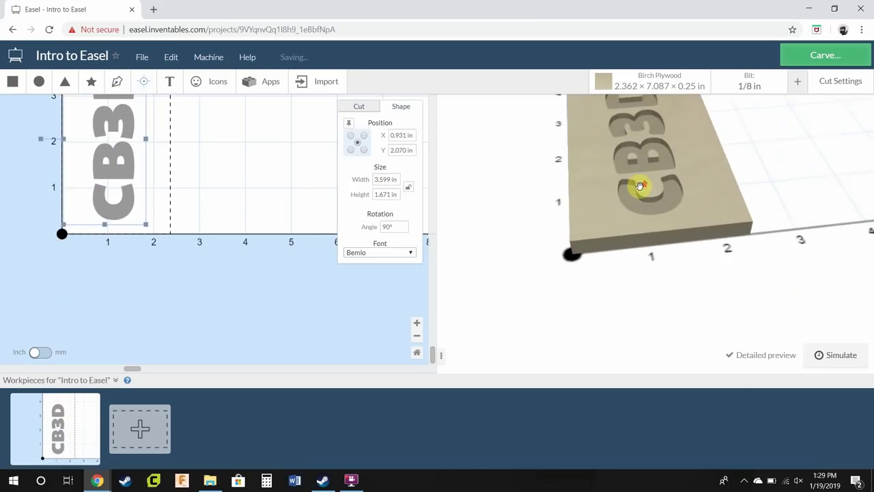
drag(220, 179, 229, 239)
scroll(239, 147, up, 3)
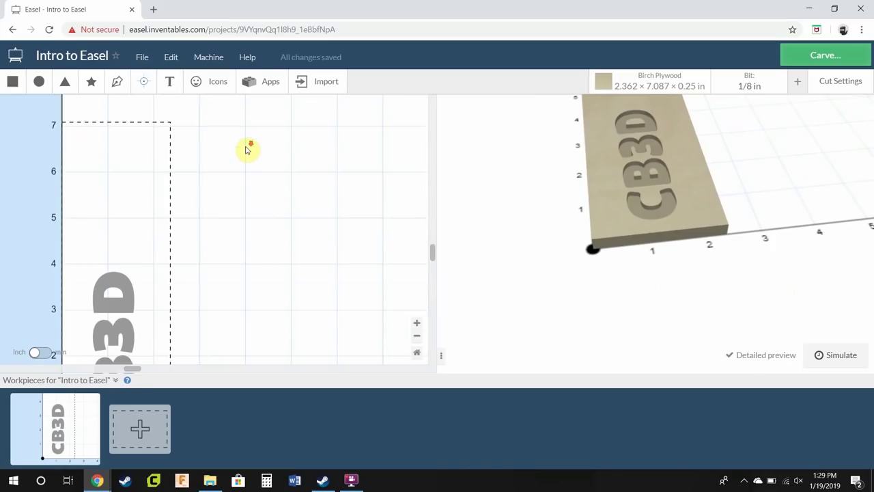
scroll(252, 144, down, 2)
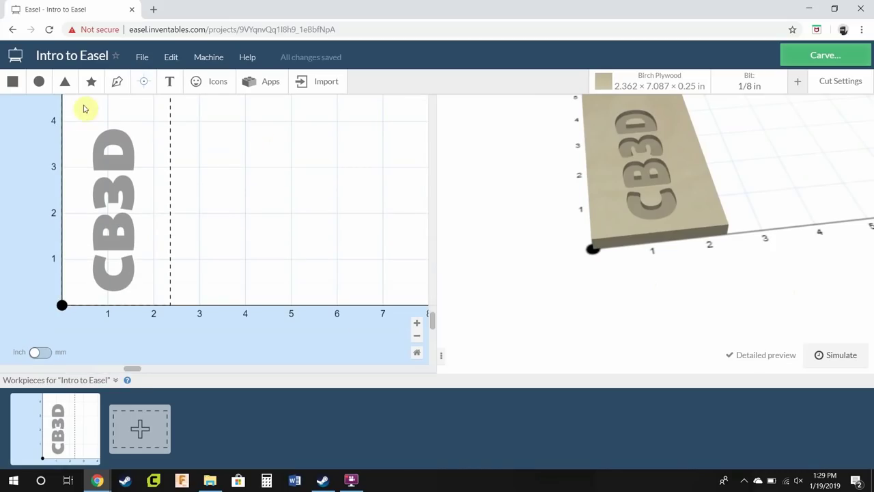
Step: Add a square over the CB3D text and stretch it into a rectangle about 2 in wide and 3.87 in high
click(12, 82)
drag(175, 226, 127, 217)
drag(115, 164, 114, 116)
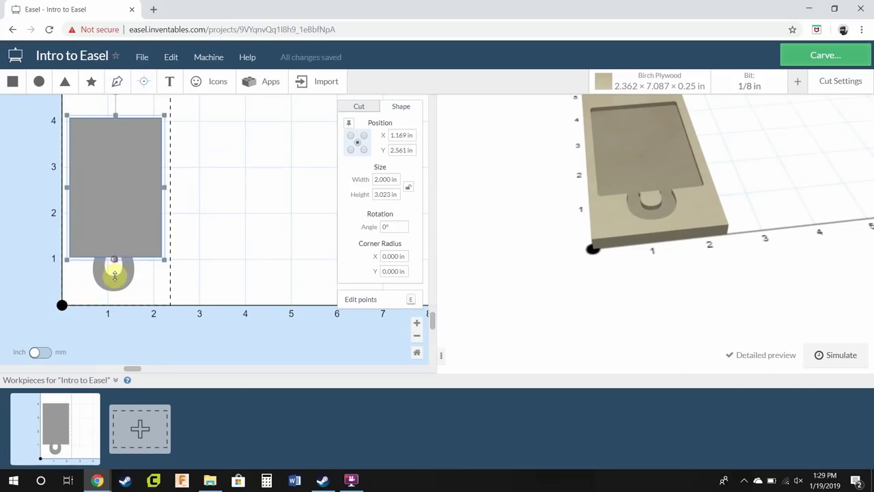
drag(115, 259, 114, 298)
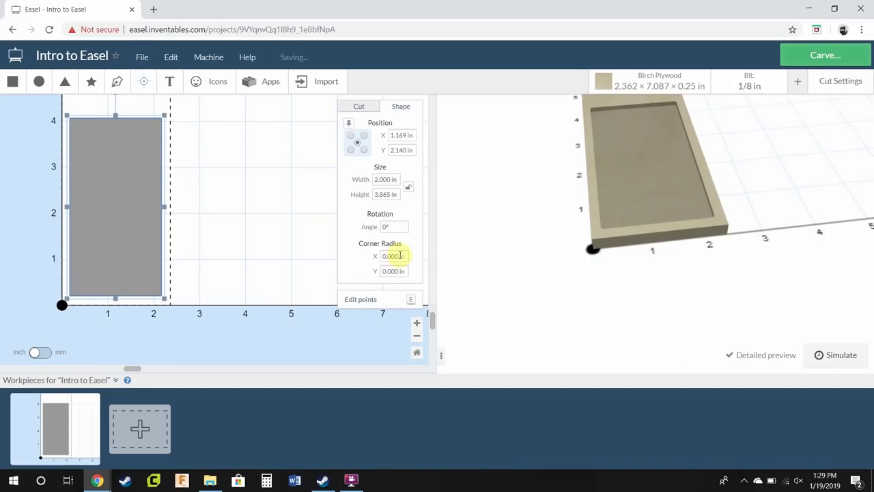
Step: Try corner radii of 20 in and 10 in in X and Y on the rectangle
click(395, 255)
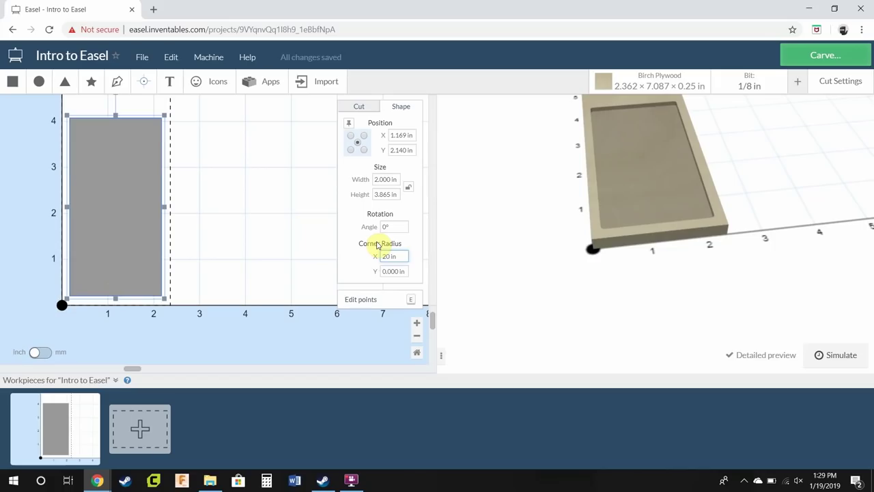
text(20)
key(Return)
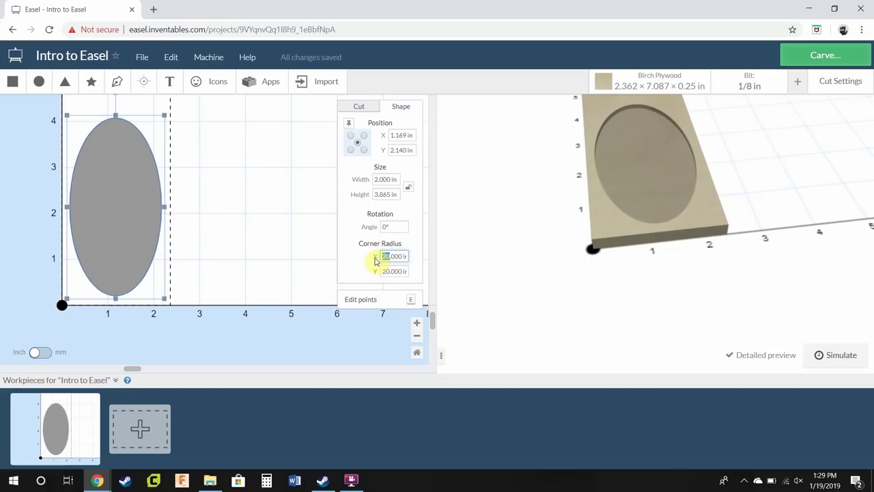
double_click(383, 256)
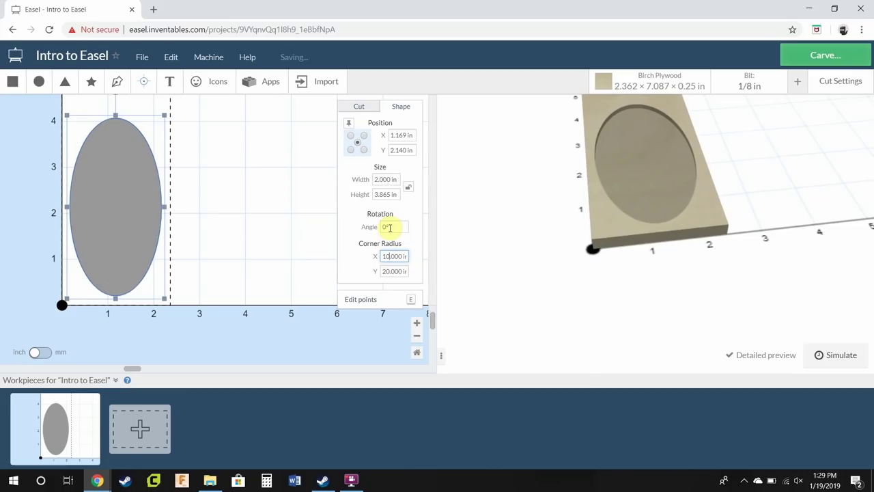
double_click(387, 271)
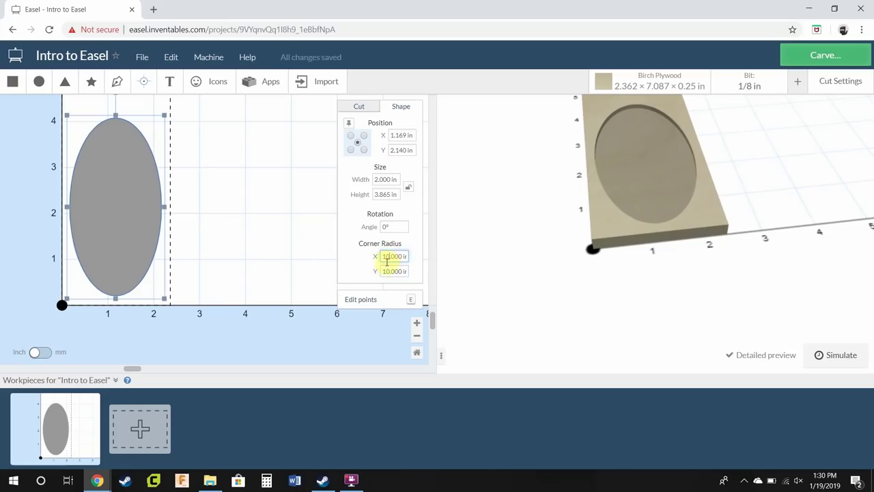
Step: Switch the units to millimetres and set the rectangle's X and Y corner radii to 20 mm
click(40, 352)
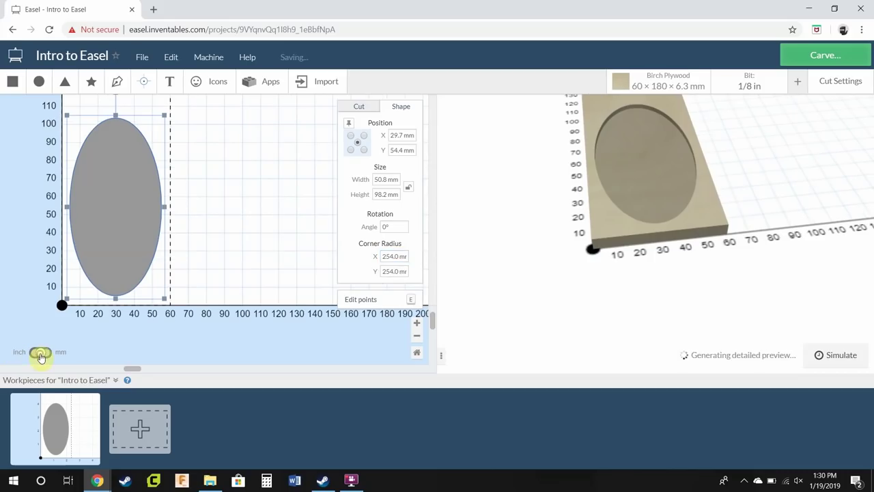
drag(393, 254, 374, 256)
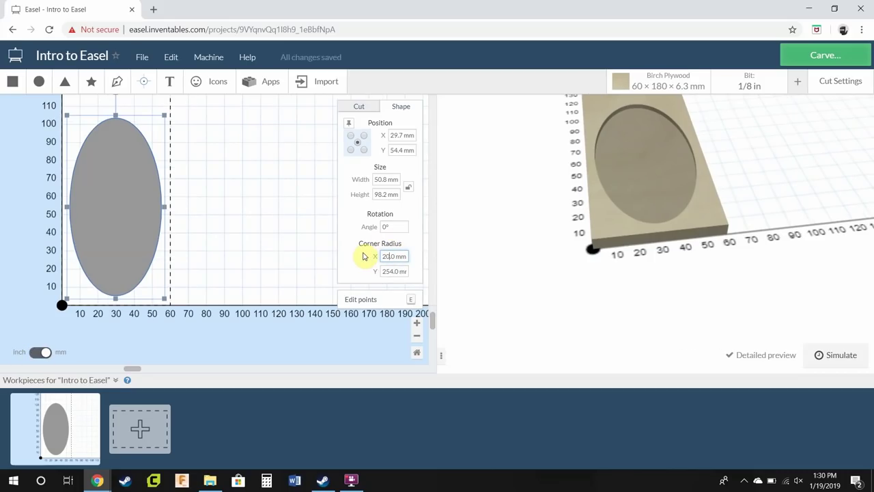
drag(393, 271, 369, 272)
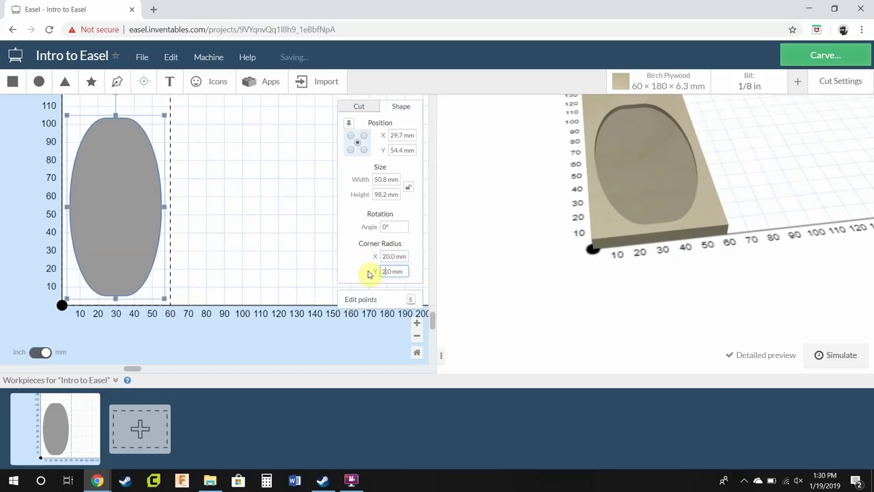
text(20)
key(Return)
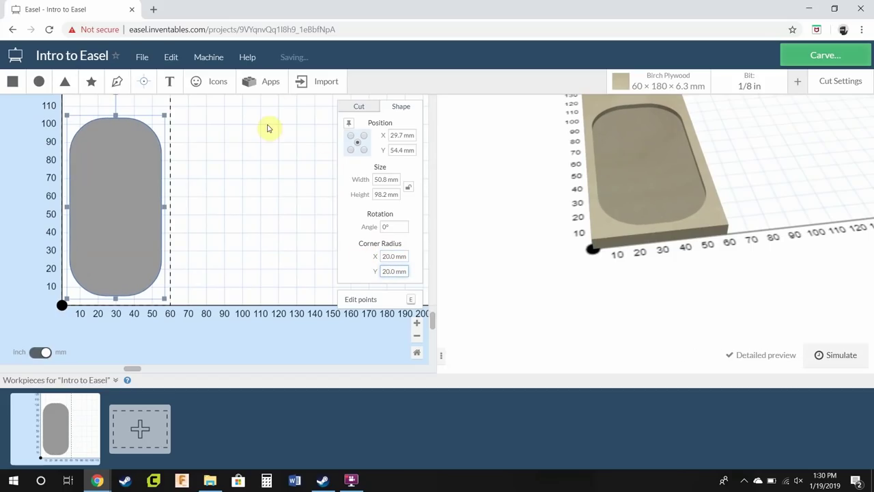
Step: Set the rounded rectangle's reference point to its lower-left corner and change its cut from fill to an on-path outline
click(349, 150)
click(358, 107)
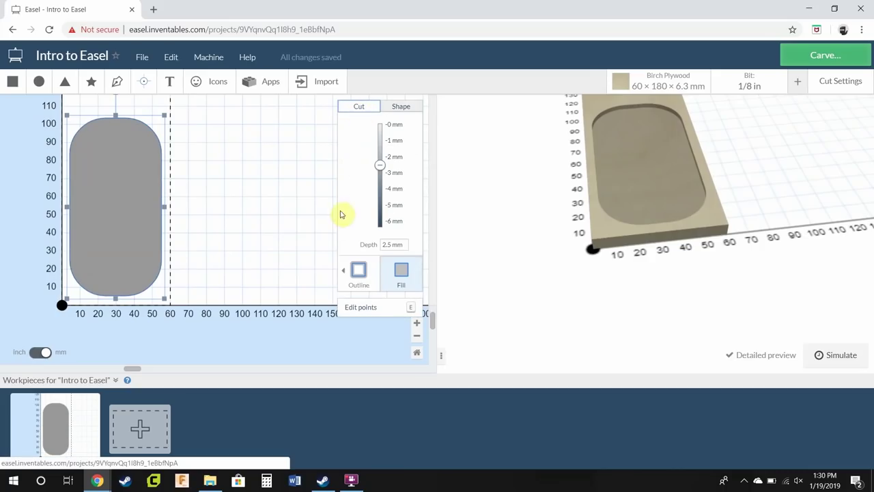
click(360, 287)
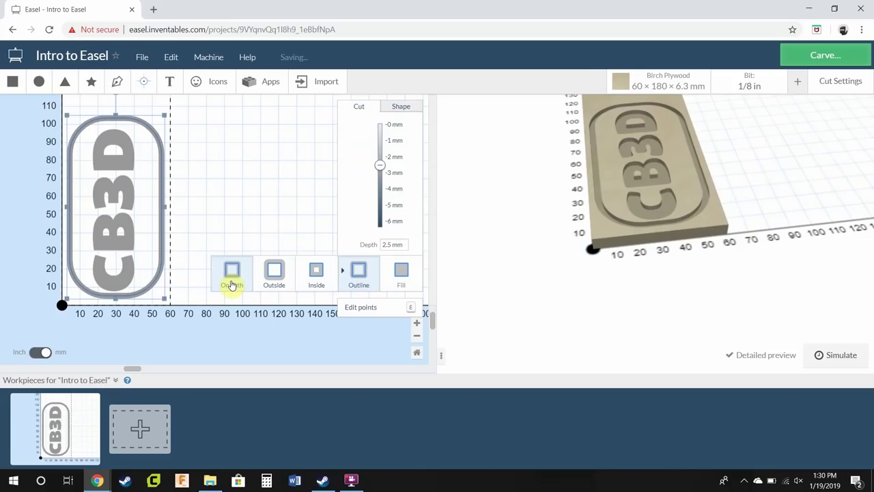
Step: Try cutting the rounded rectangle's outline outside the path, check its shape settings, and return the outline to on-path
click(269, 280)
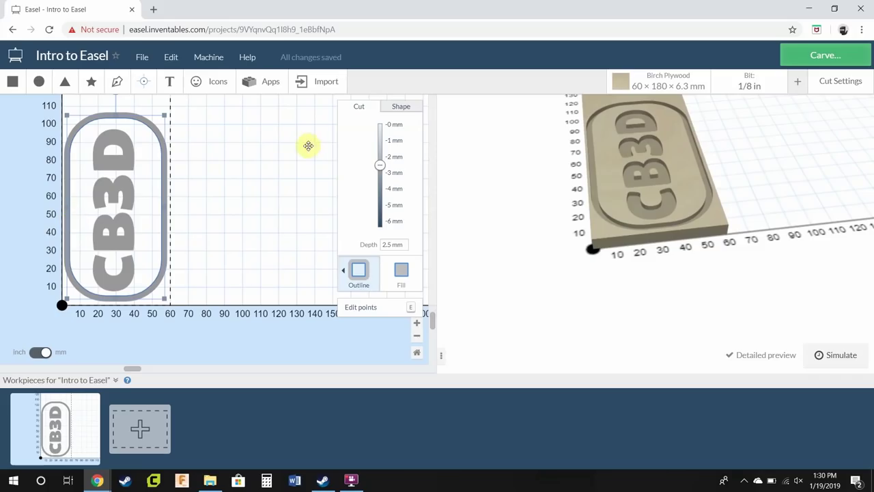
click(415, 111)
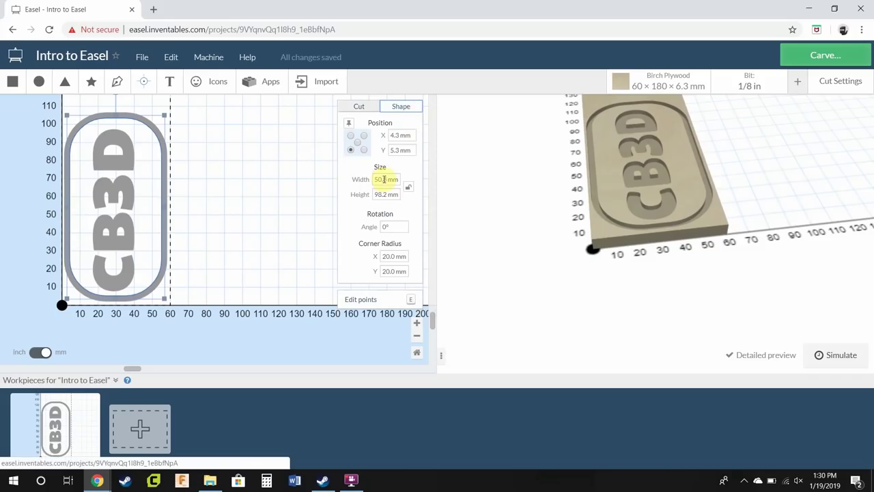
click(365, 109)
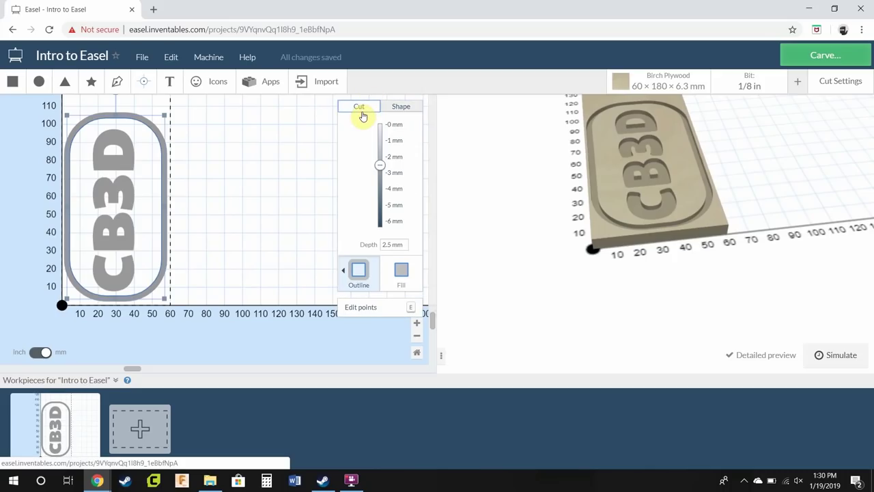
click(358, 270)
click(233, 277)
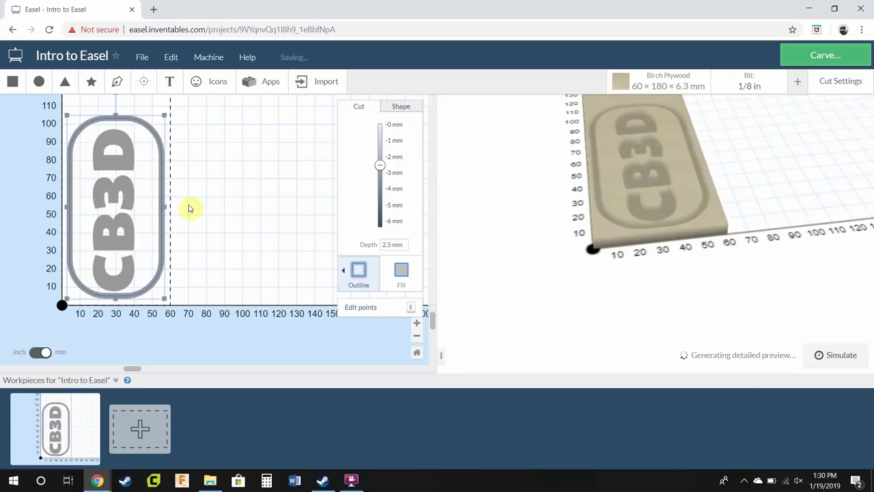
click(414, 110)
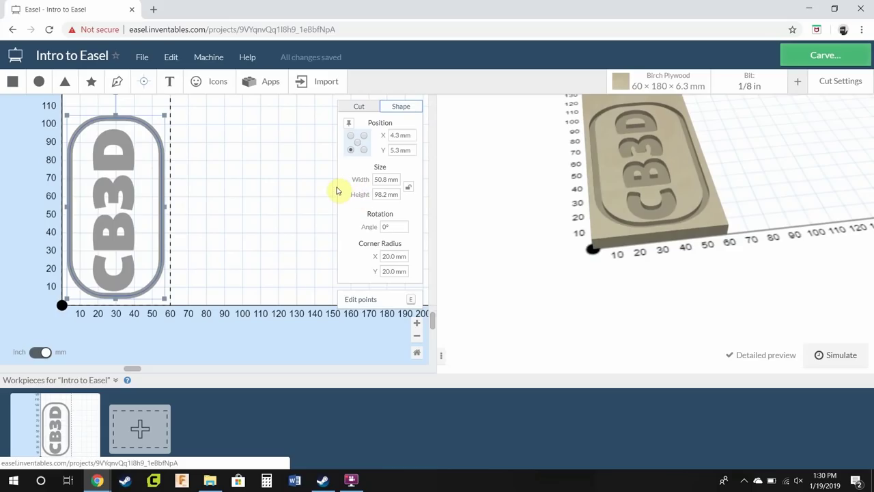
click(359, 109)
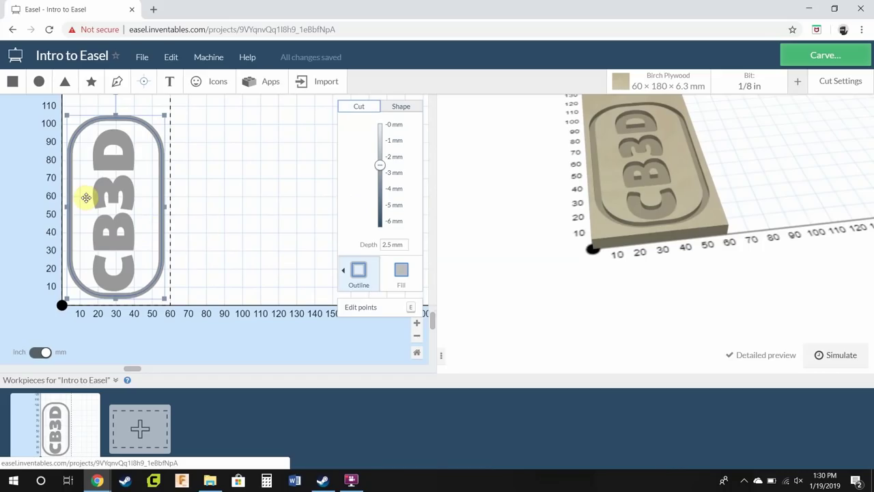
Step: Set the cut depth of the CB3D text to 1 mm
click(124, 177)
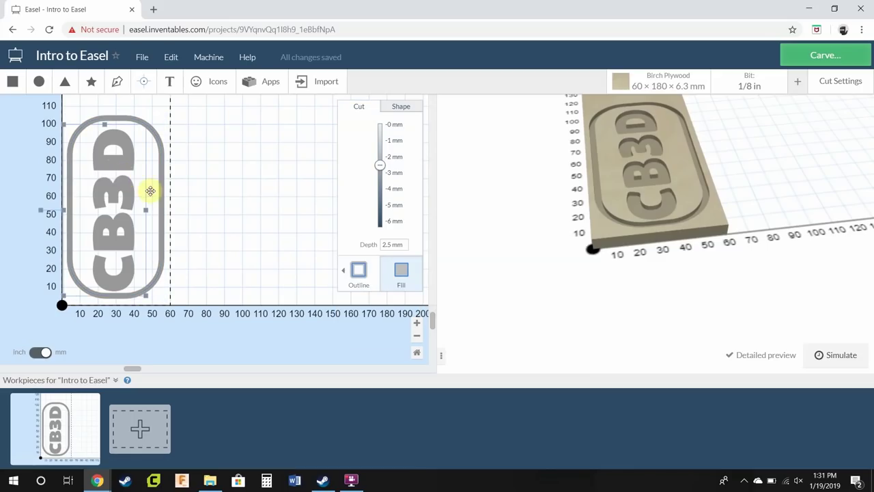
click(380, 171)
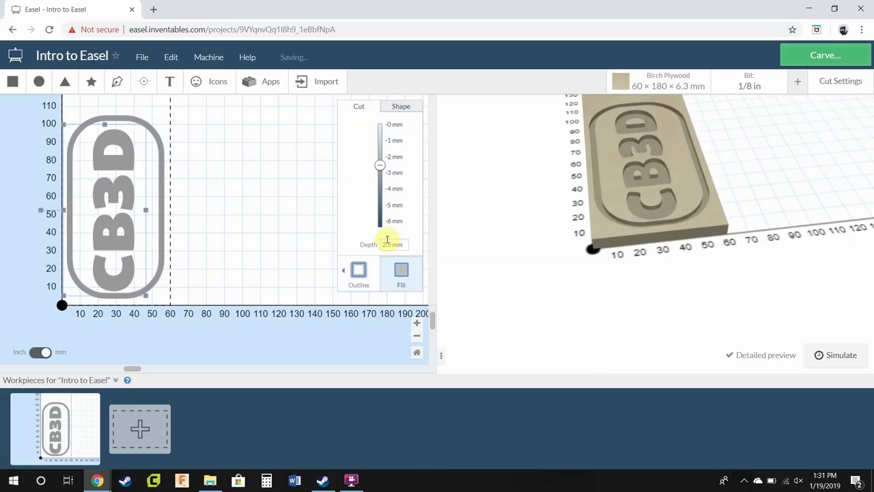
drag(380, 167, 380, 138)
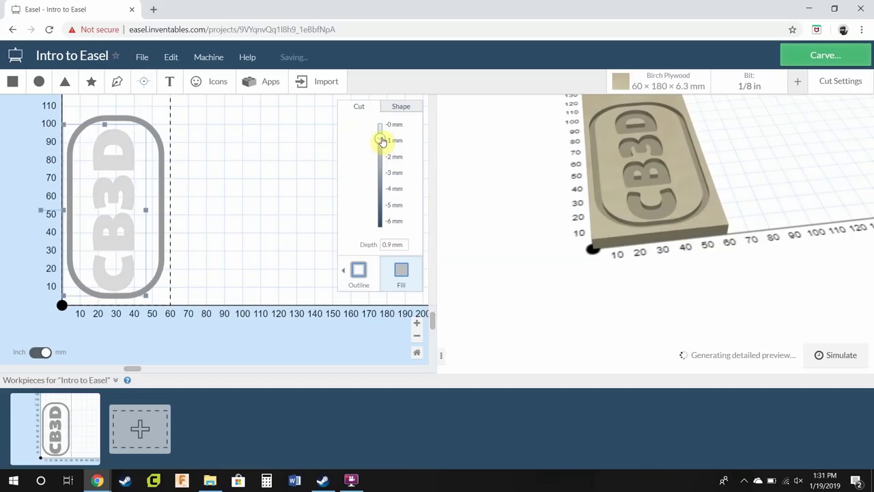
double_click(391, 244)
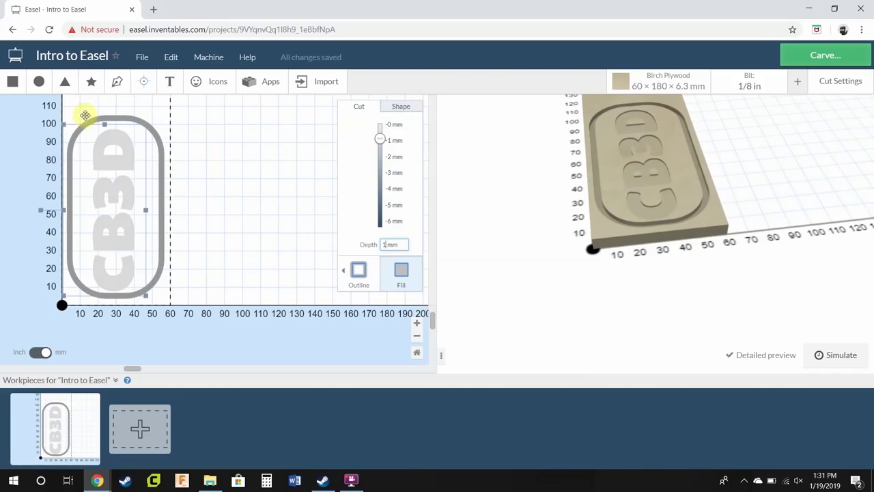
Step: Scale the CB3D text down to about 74 mm long, shift it within the rounded outline, and inspect the carve preview
drag(61, 123, 87, 161)
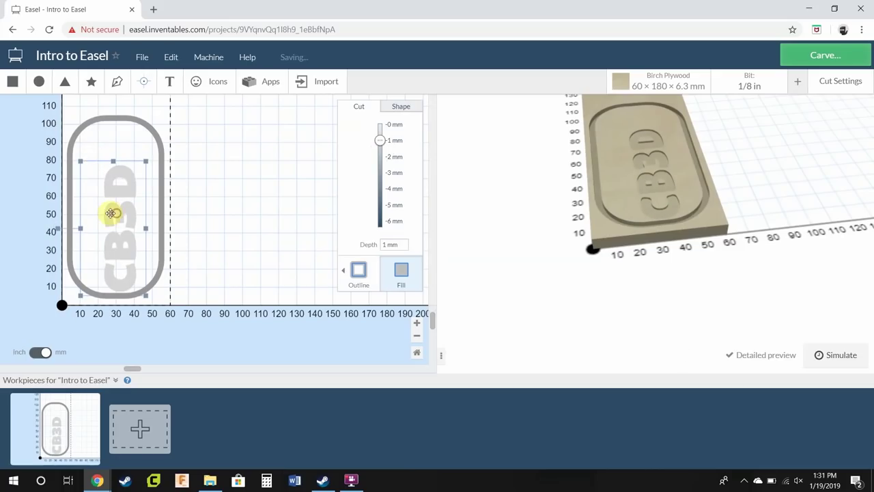
drag(113, 211, 111, 202)
drag(642, 193, 637, 218)
scroll(646, 226, up, 3)
scroll(651, 248, up, 2)
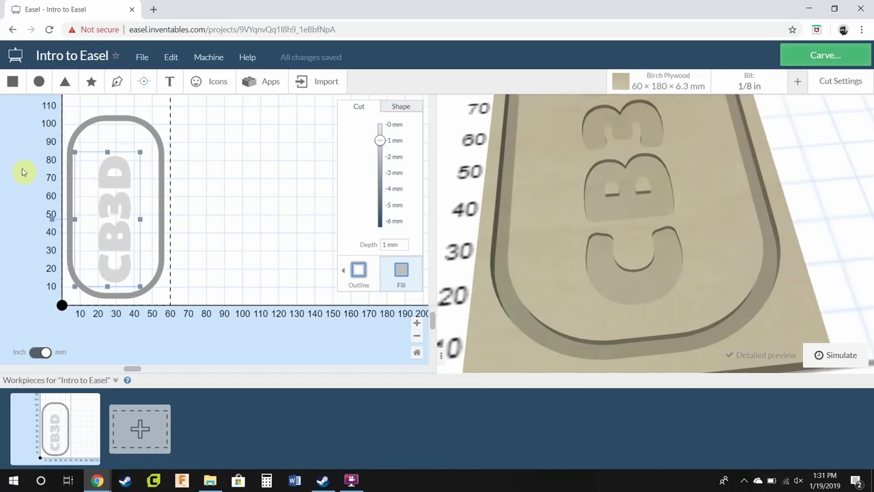
Step: Shrink the CB3D text to about 28 mm long, check the preview, and enlarge the text to about 47 mm
drag(75, 151, 113, 235)
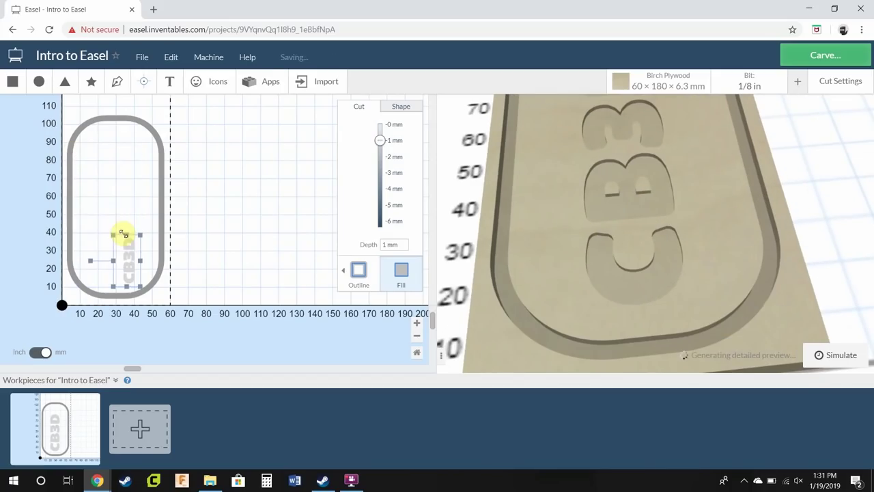
drag(581, 217, 817, 224)
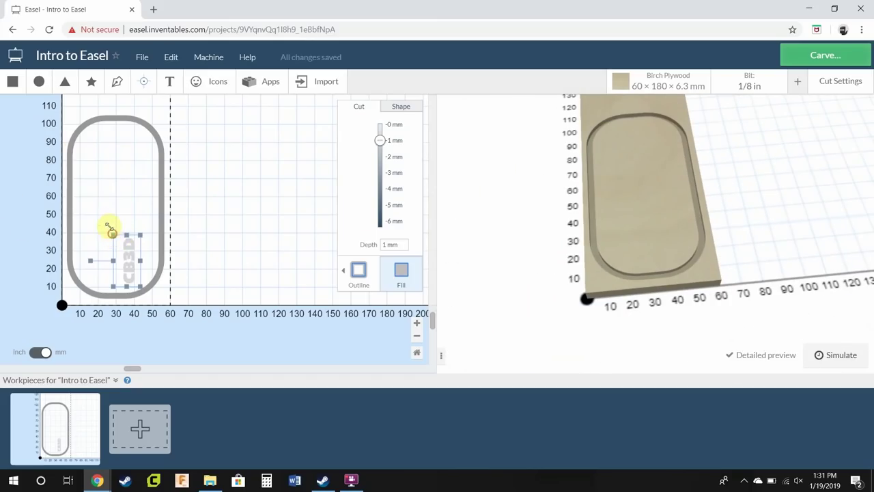
drag(110, 227, 94, 196)
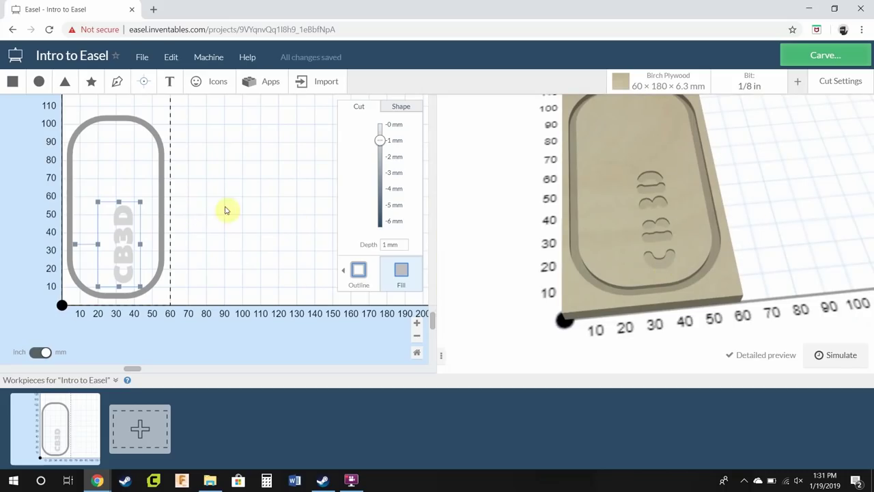
Step: Undo the last text resize and shrink the rounded outline around the CB3D text to about 40 mm wide and 97 mm tall
key(ctrl+z)
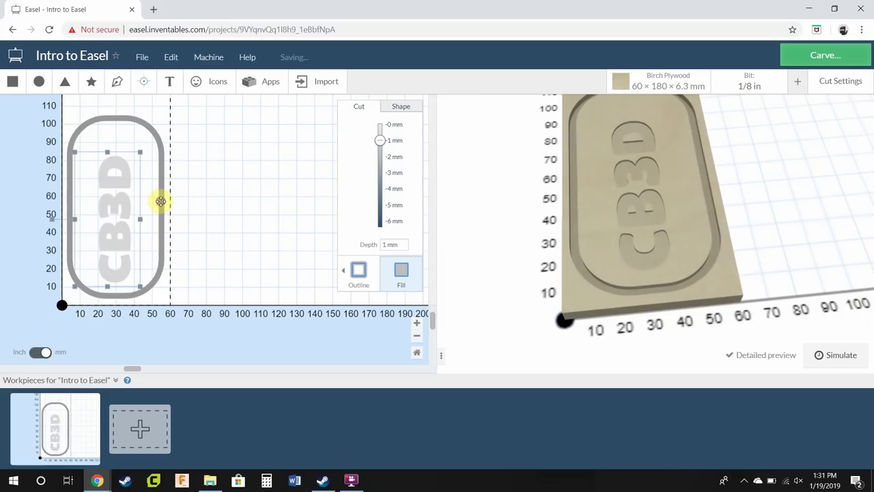
click(162, 202)
drag(164, 206, 147, 205)
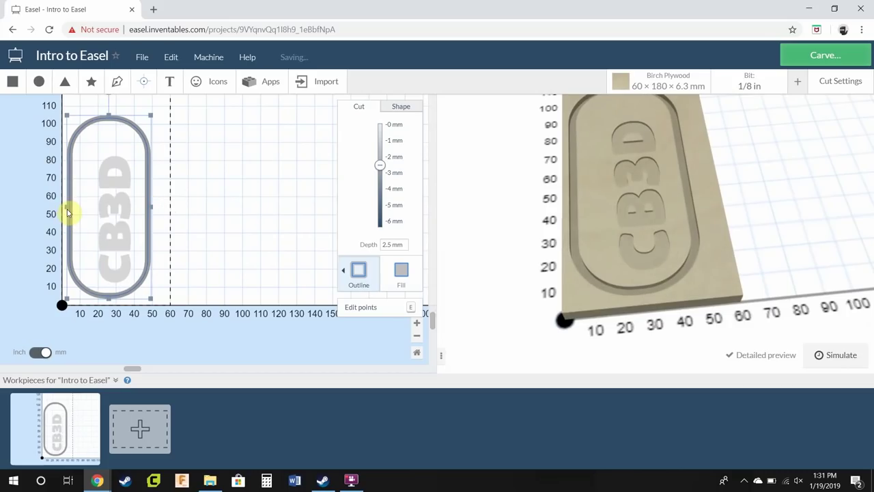
click(67, 212)
click(70, 206)
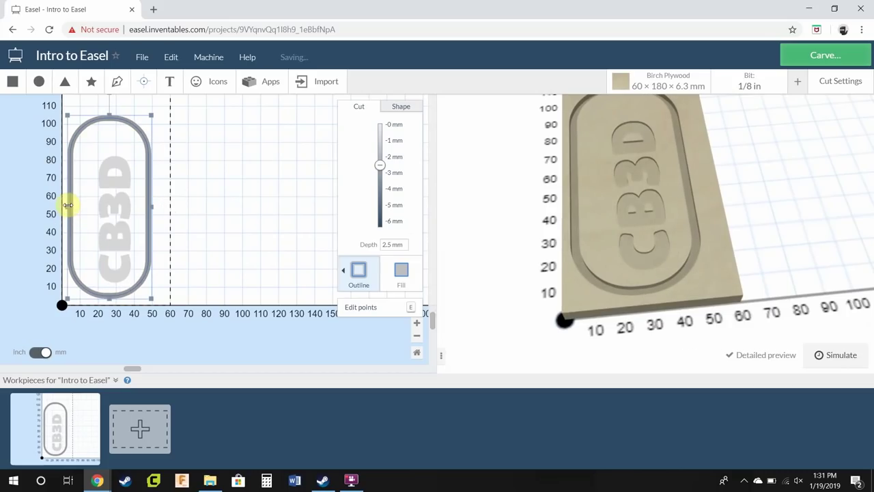
drag(69, 206, 81, 205)
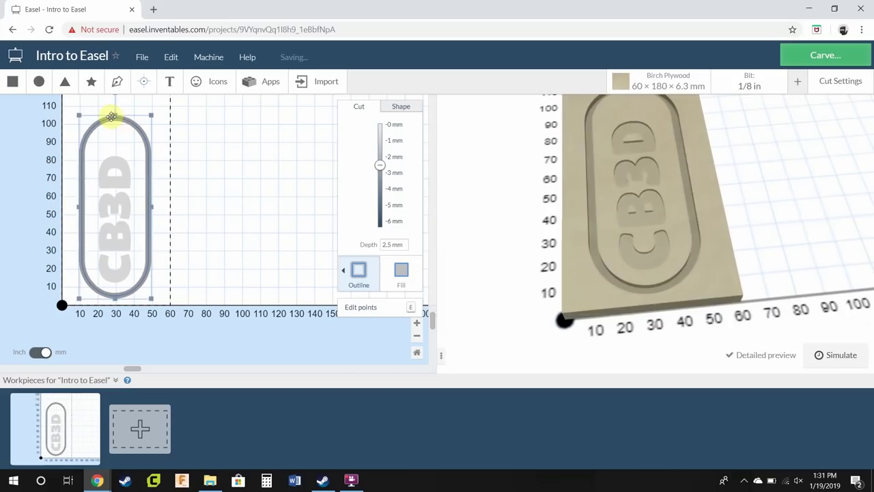
drag(114, 117, 116, 122)
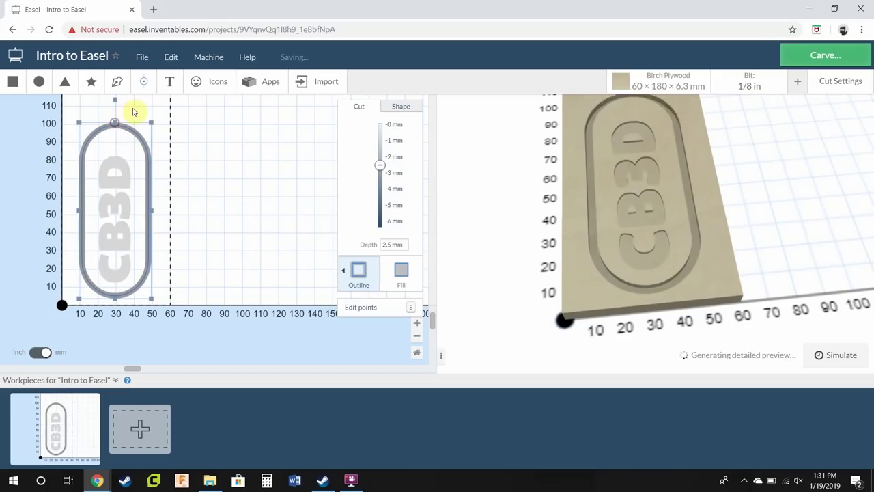
Step: Place a drill point inside the outline's upper end at about X 30, Y 90, and align all shapes to their horizontal centers
click(149, 81)
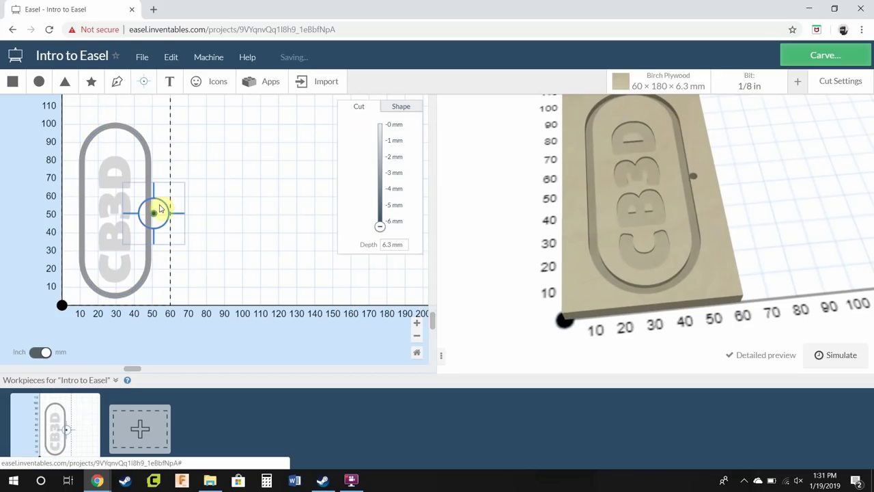
drag(152, 209, 115, 140)
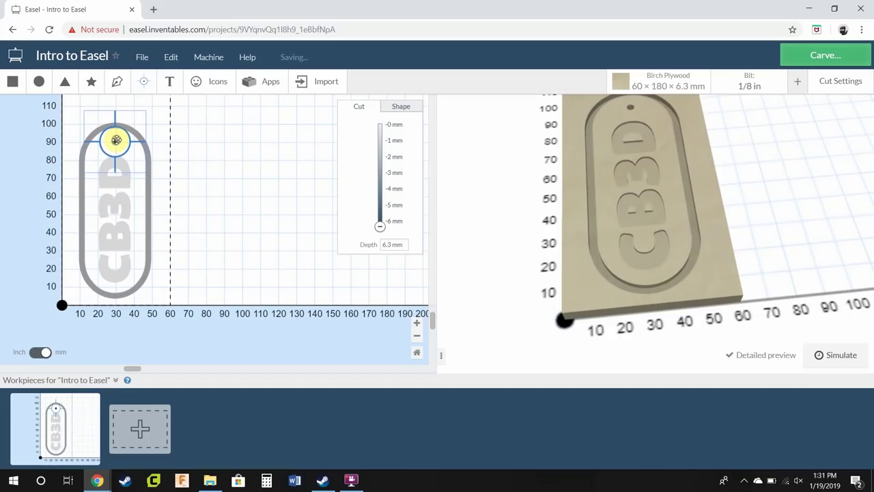
click(202, 198)
drag(189, 303, 42, 123)
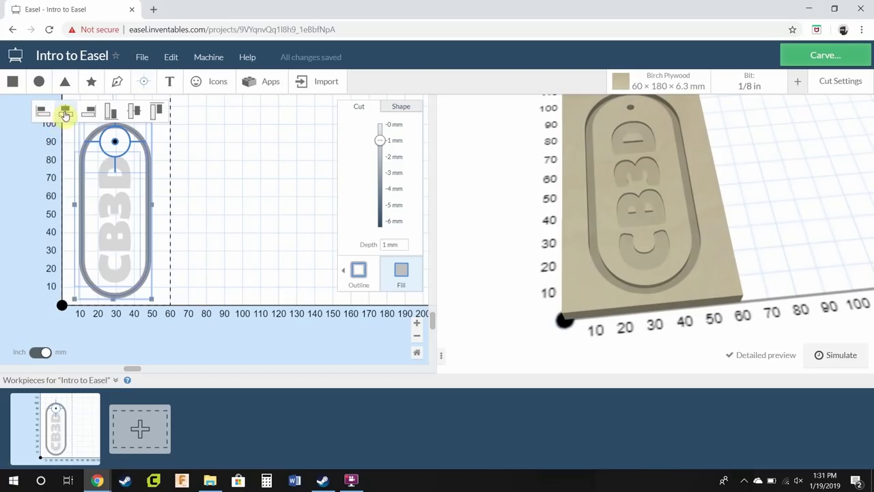
click(66, 114)
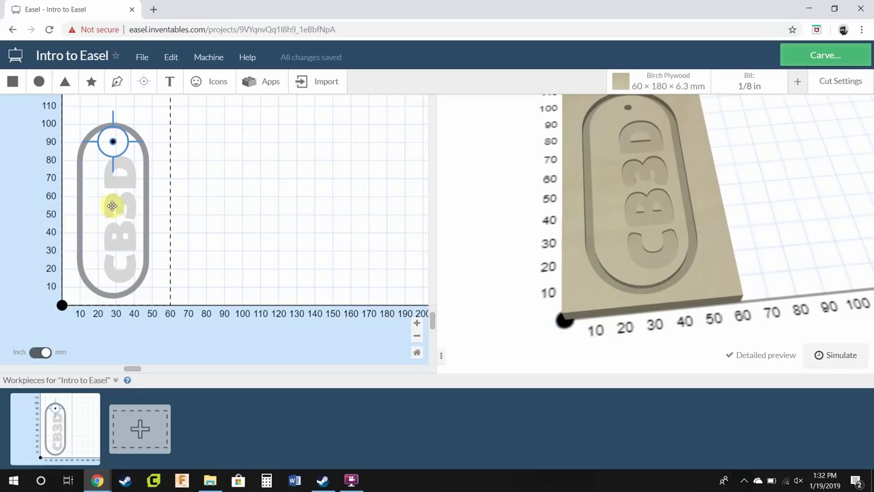
Step: Nudge the CB3D text sideways until its letters sit visually centered within the outline below the drill hole
click(112, 206)
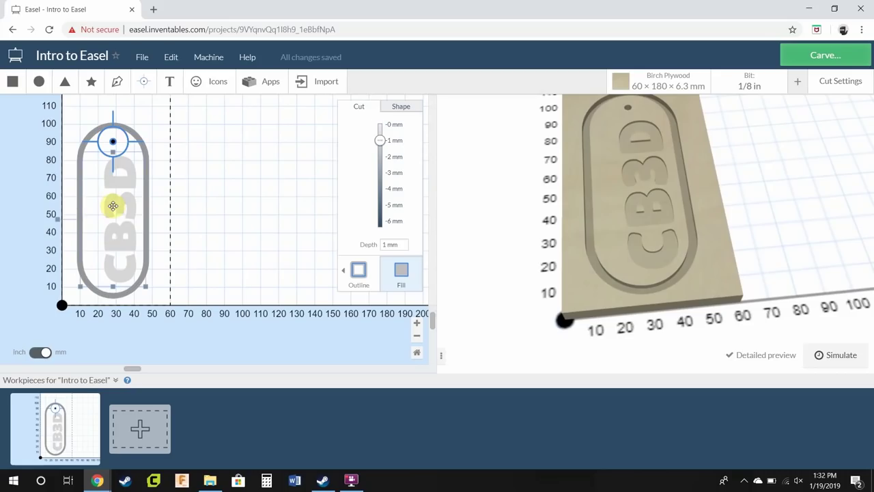
key(shift+Left)
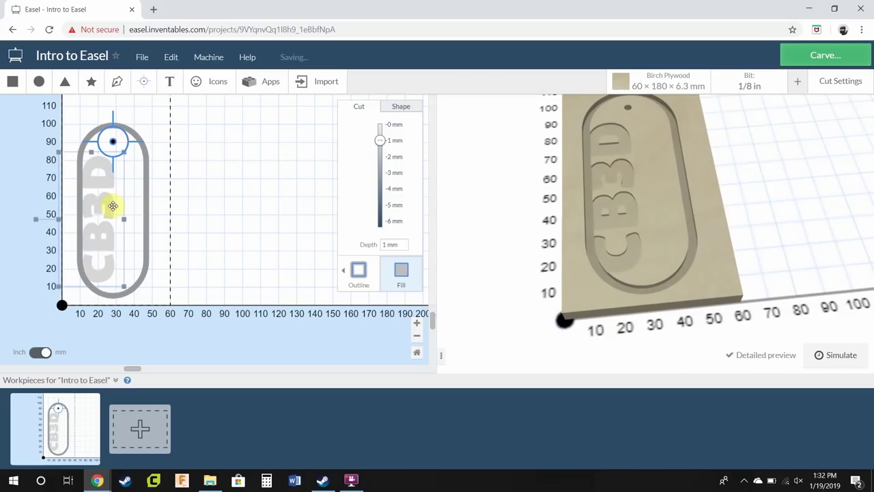
key(Right)
key(Right)
key(Right)
key(Right)
key(Right)
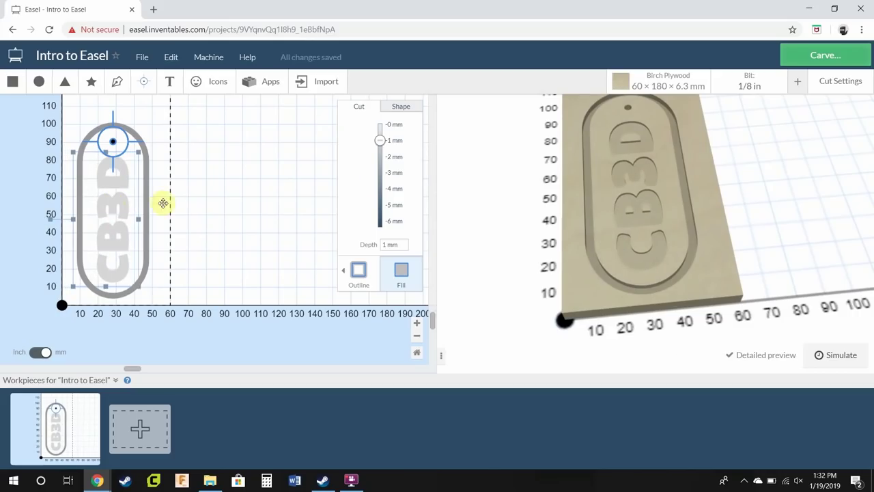
Step: Set the rounded outline's cut depth to the full material thickness and inspect the through-cut in the preview
click(144, 148)
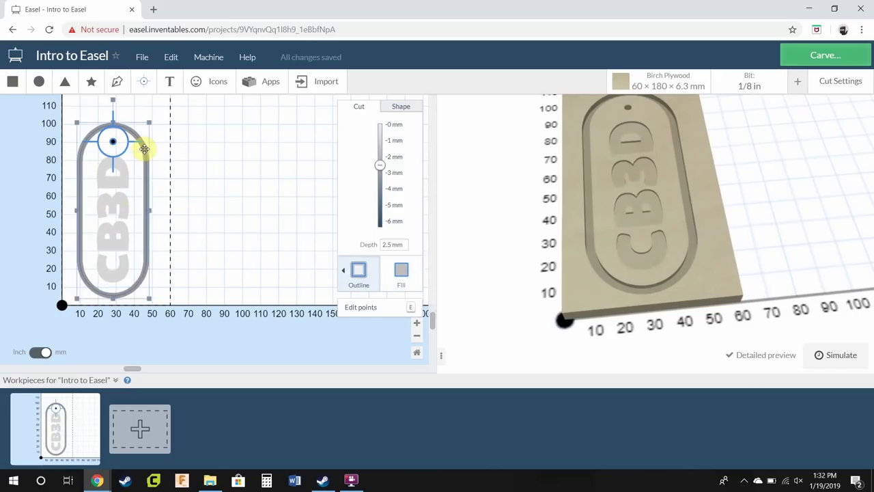
drag(383, 185, 380, 226)
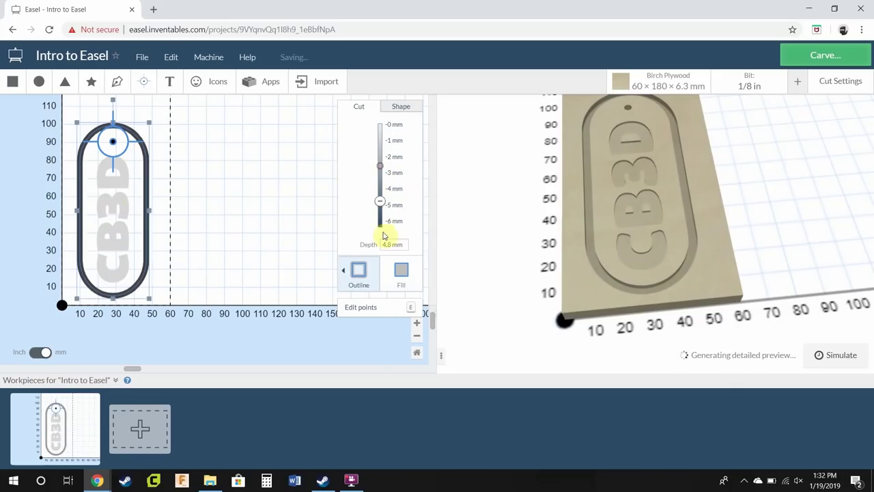
click(242, 187)
drag(676, 185, 683, 194)
scroll(683, 194, up, 3)
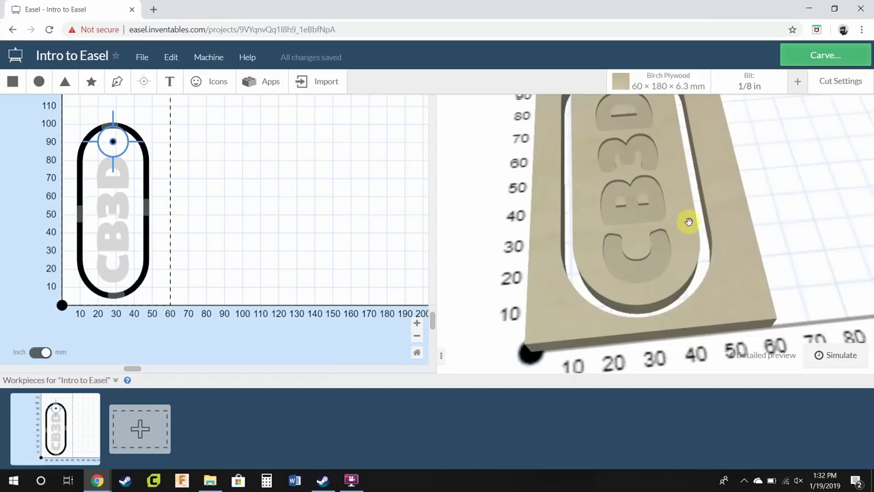
scroll(687, 220, up, 3)
Step: Set the birch plywood's thickness to 6.4 mm
click(660, 92)
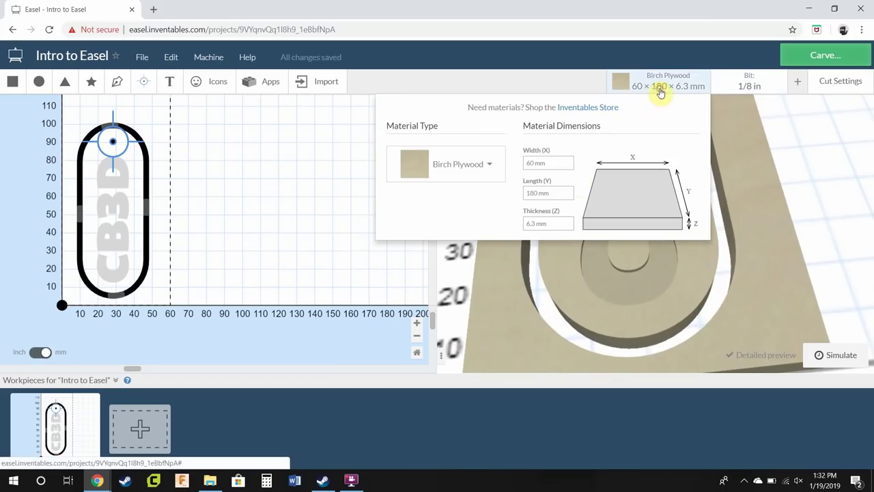
click(533, 222)
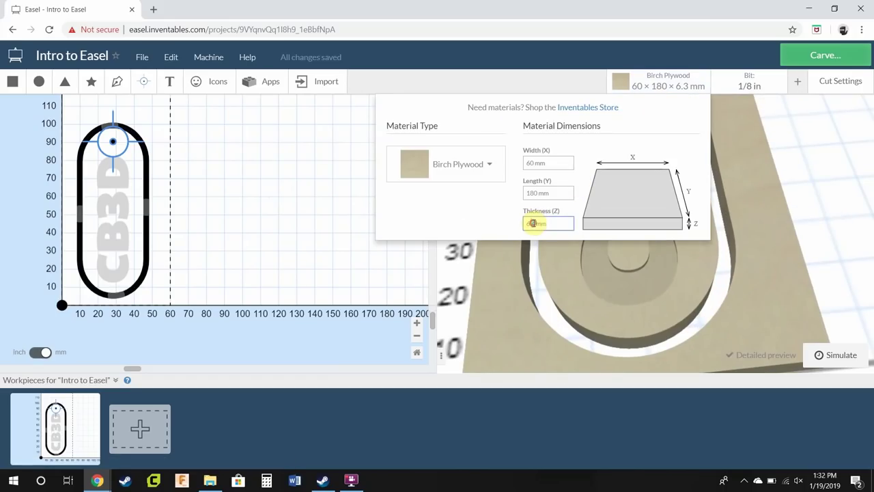
drag(533, 222, 549, 224)
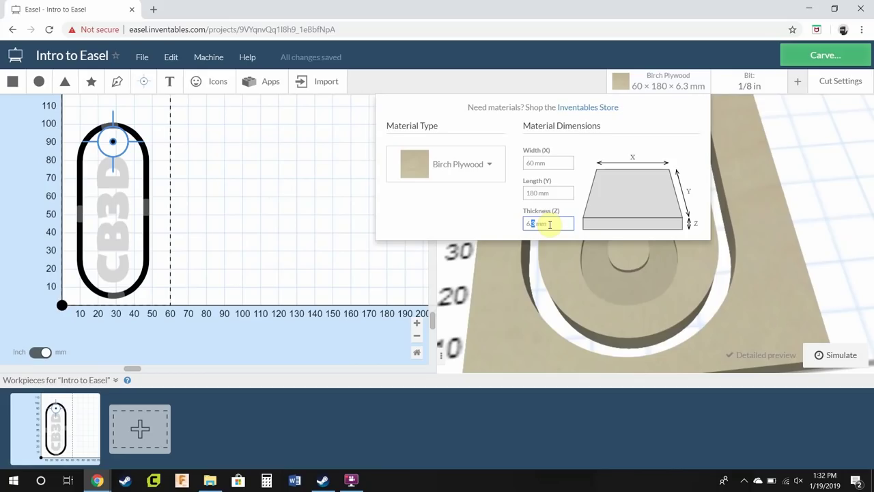
text(5)
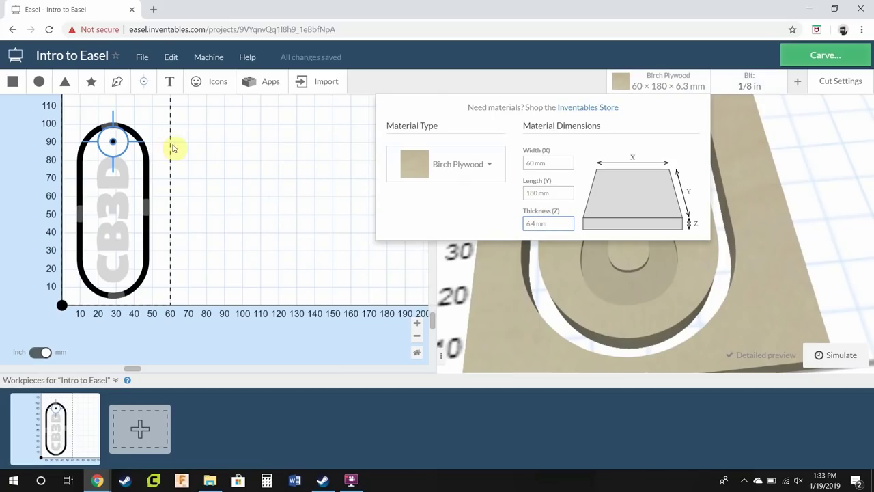
click(209, 168)
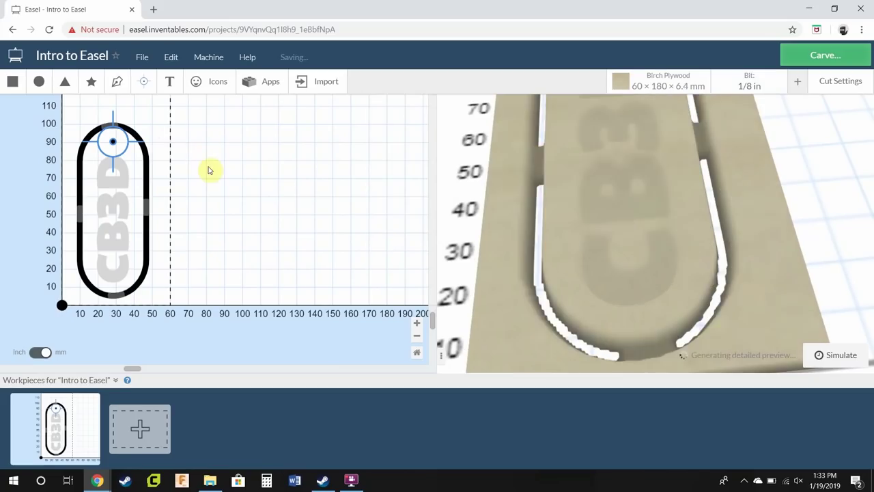
Step: Switch the outline's holding tabs off and on again, and slide the right-edge tab level with the one opposite
click(146, 176)
click(366, 302)
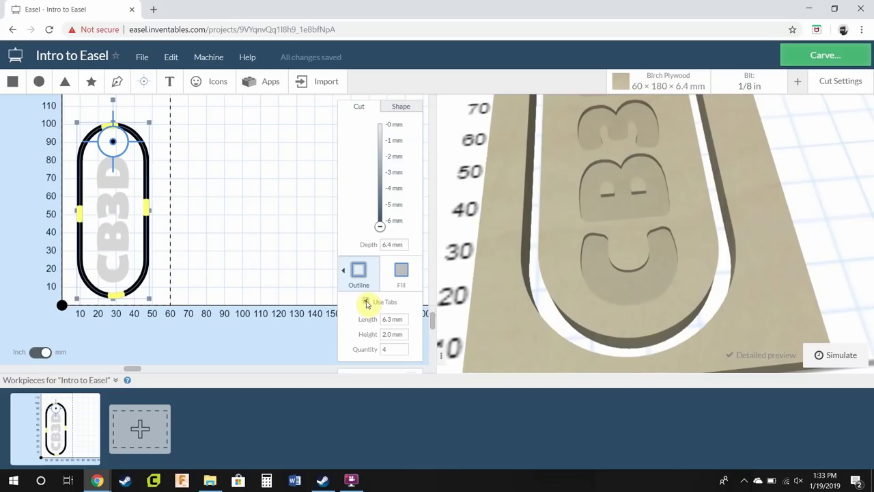
click(366, 302)
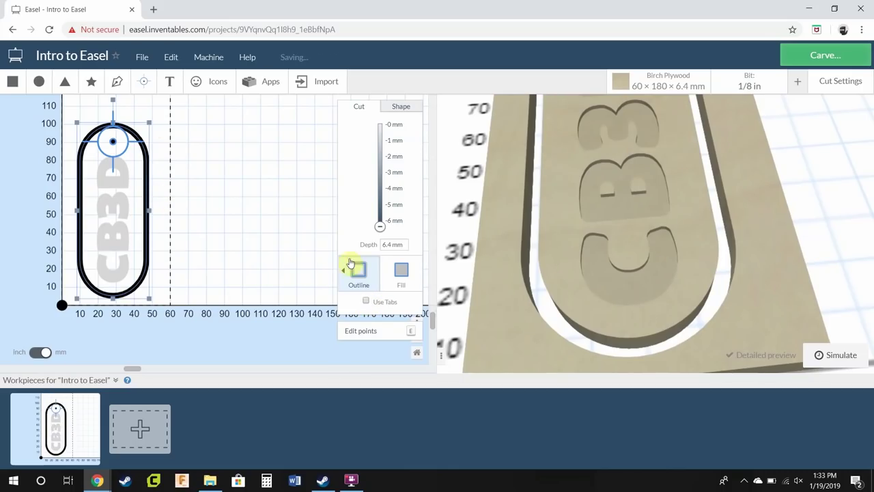
click(366, 302)
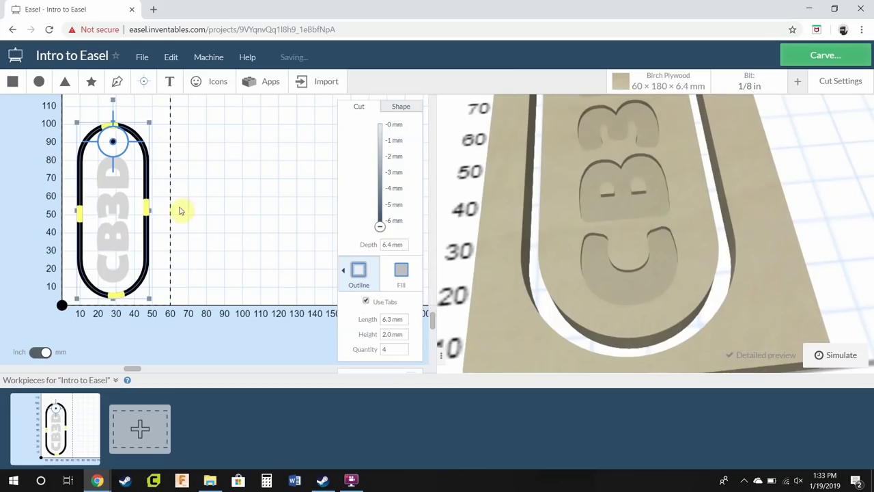
mouse_move(146, 209)
mouse_down()
mouse_move(148, 250)
mouse_move(146, 198)
mouse_move(145, 210)
mouse_up()
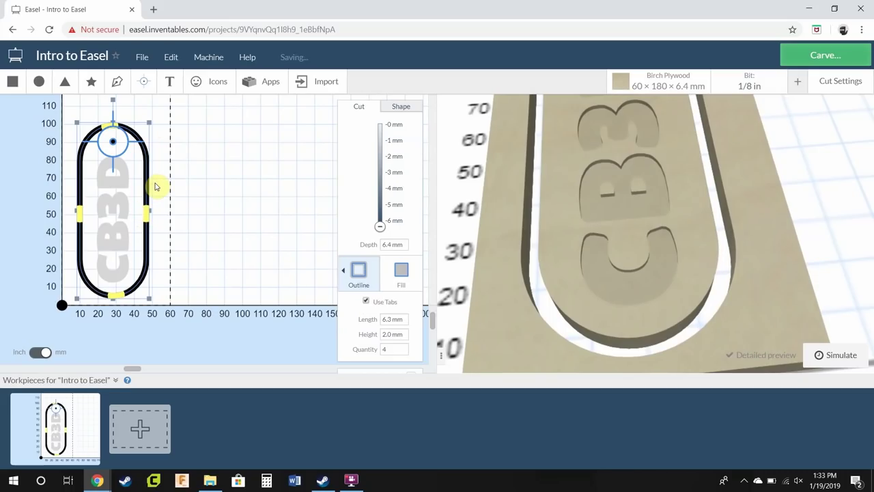
click(393, 332)
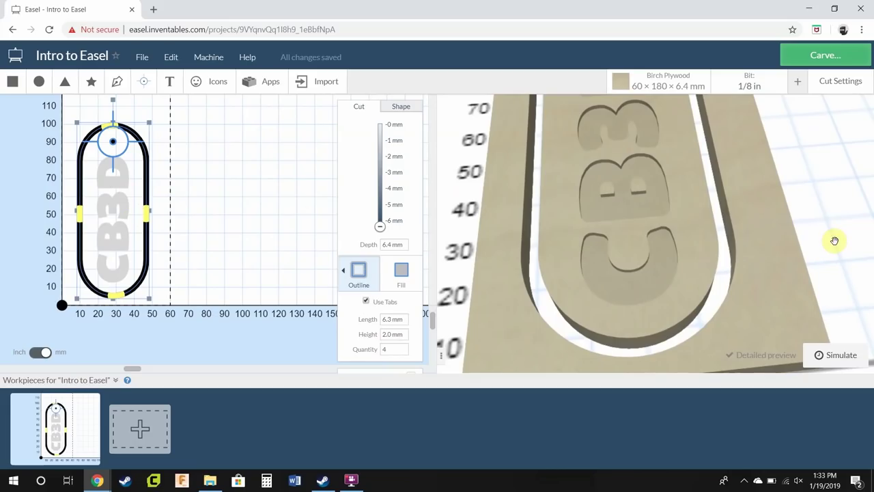
Step: Simulate the toolpaths and examine the passes around the CB3D letters, drill hole, outline and tabs
scroll(834, 241, down, 5)
click(847, 352)
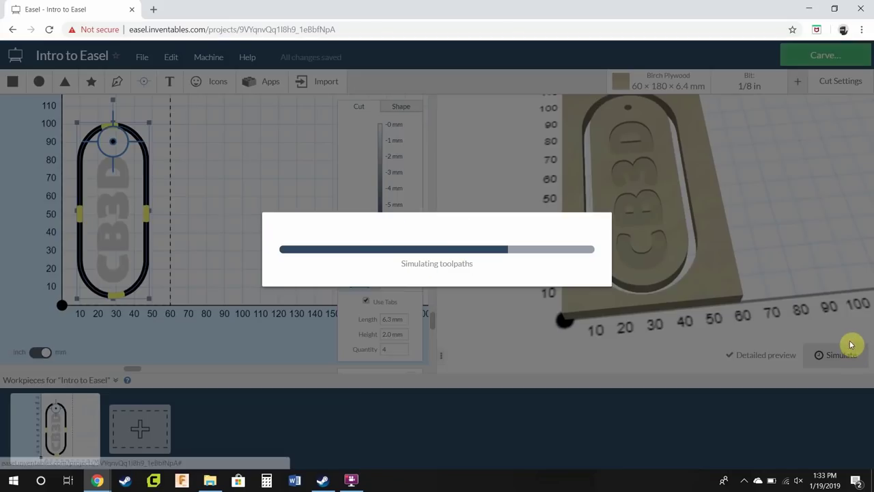
scroll(702, 202, up, 5)
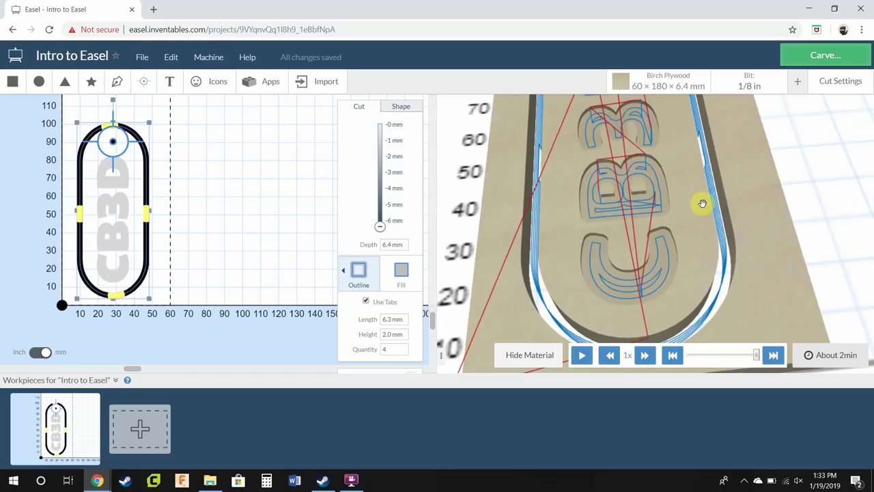
scroll(704, 202, down, 5)
drag(704, 201, 724, 239)
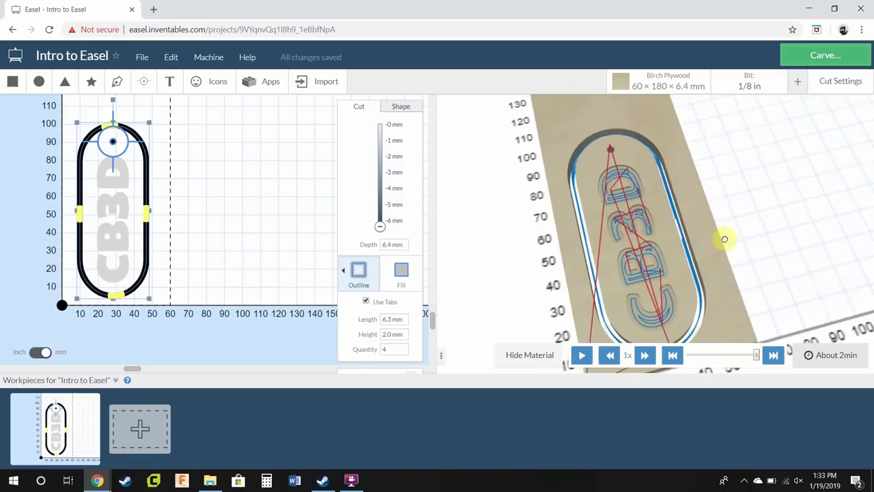
scroll(698, 226, up, 10)
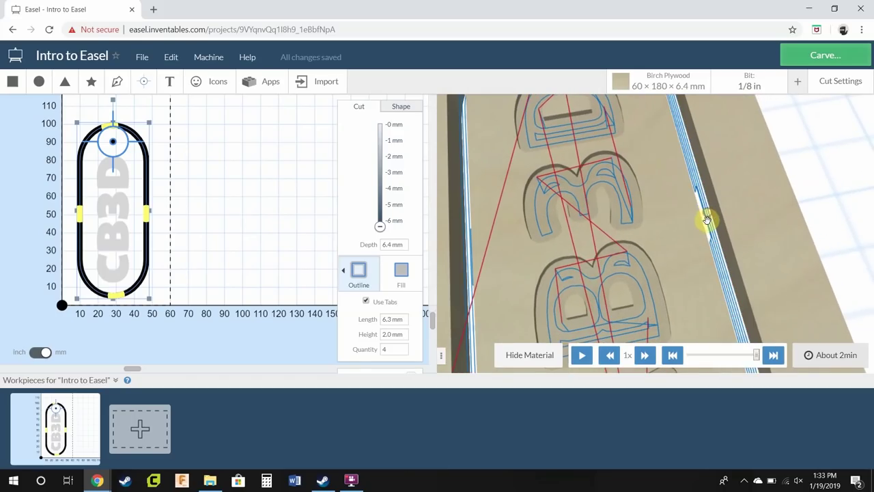
scroll(686, 239, down, 10)
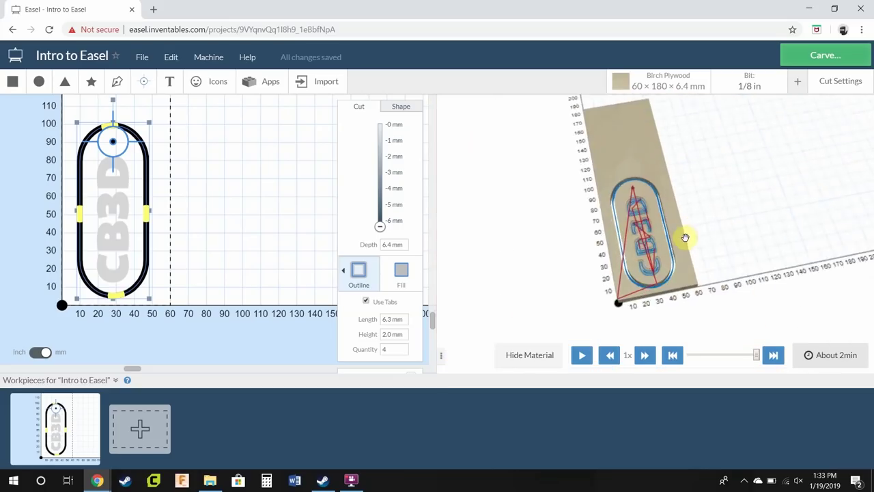
scroll(686, 238, up, 5)
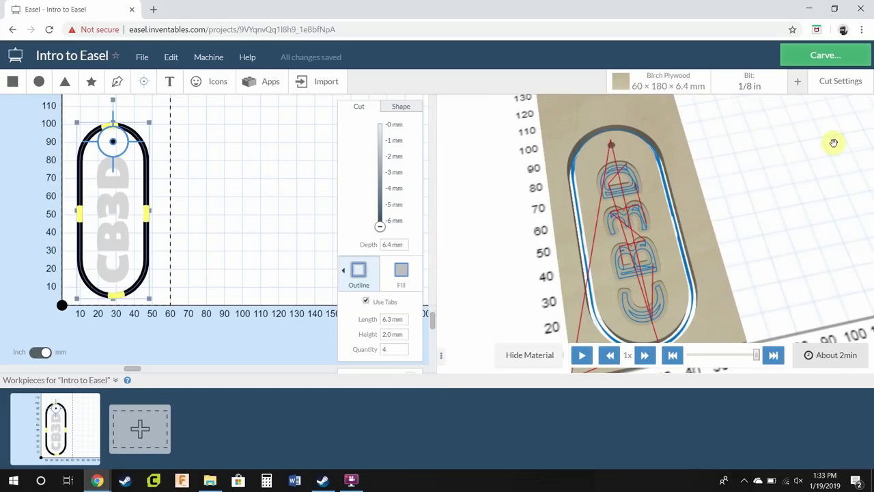
Step: Switch the cut settings to custom and set the depth per pass to 0.75 mm
click(856, 91)
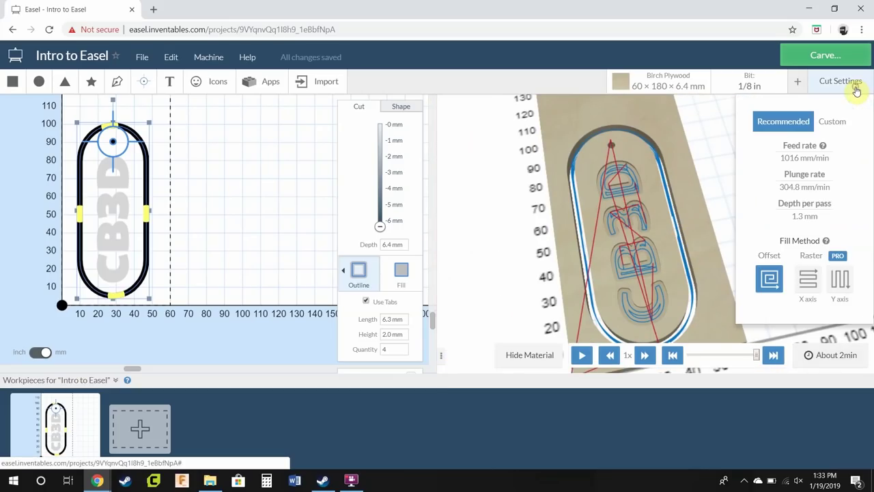
click(831, 123)
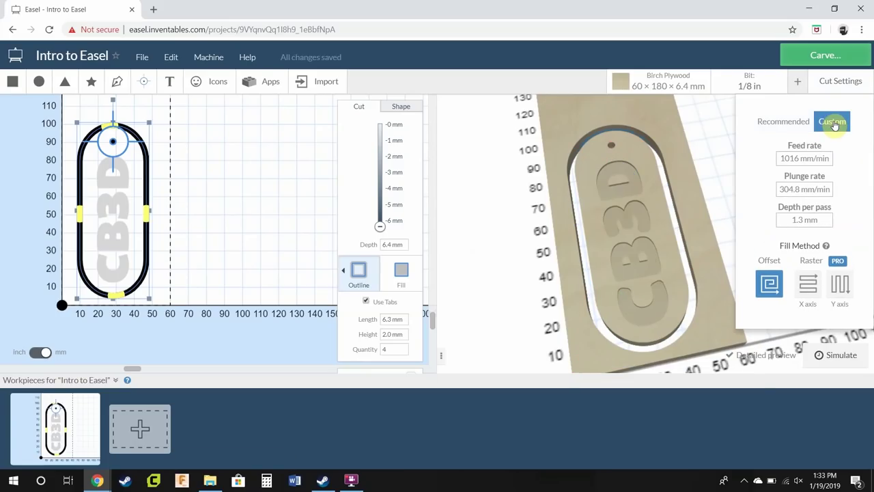
click(803, 218)
double_click(794, 218)
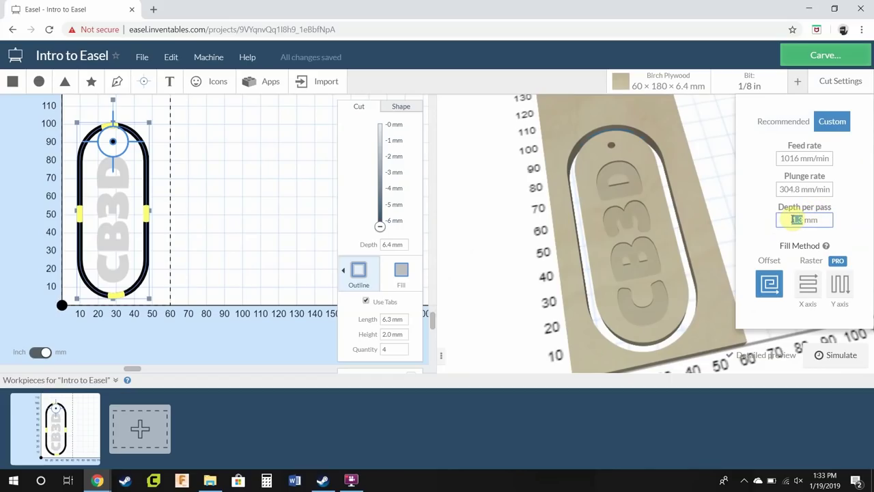
text(1.0)
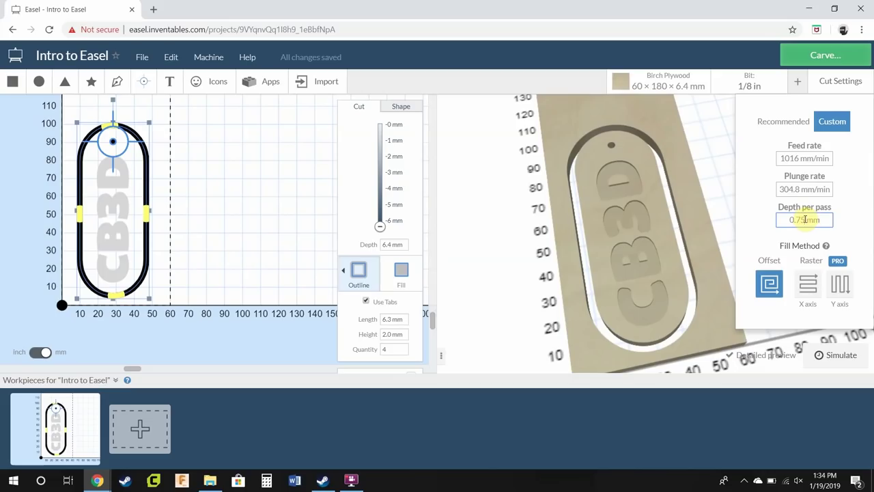
Step: Set the depth per pass in the custom cut settings to 0.5 mm
click(804, 192)
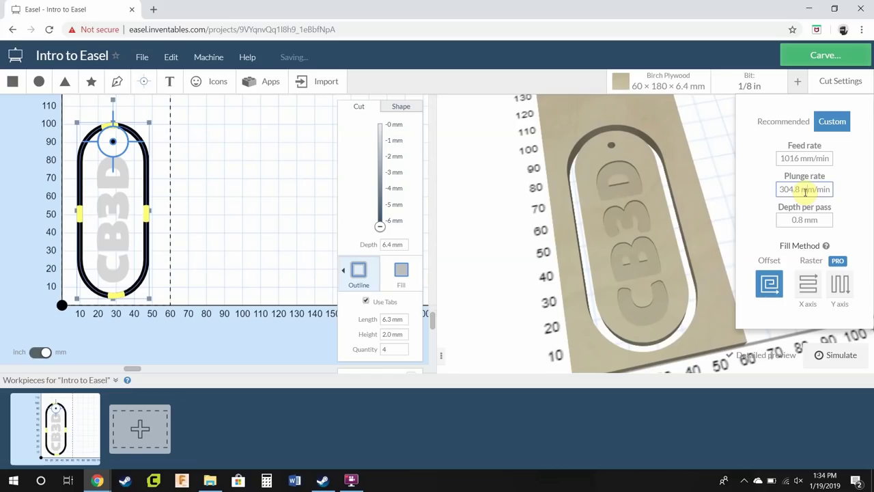
click(800, 218)
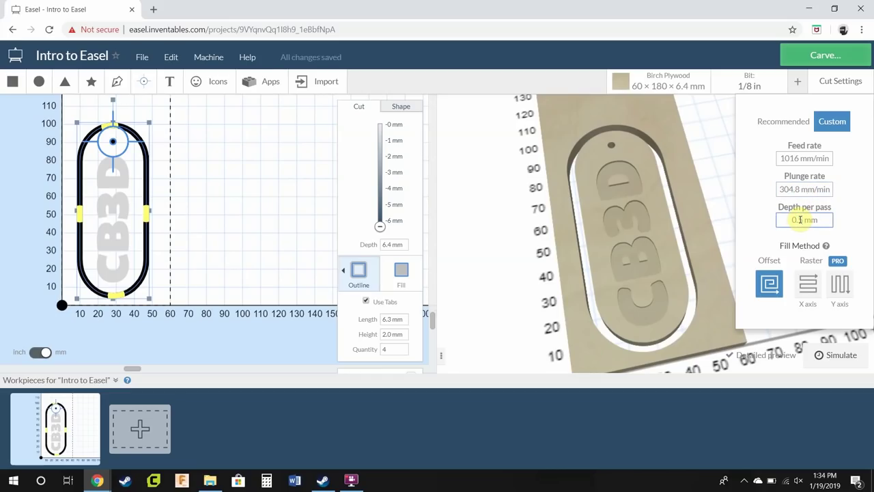
click(806, 184)
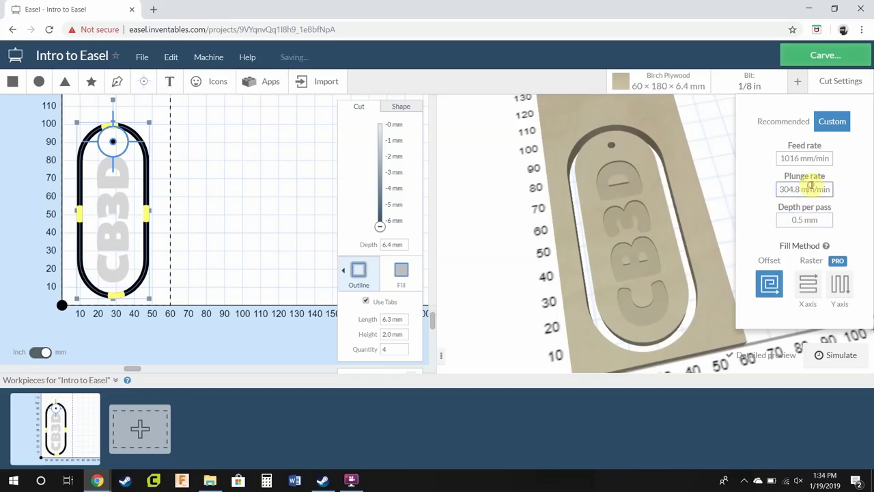
Step: Simulate the toolpaths again and examine the passes around the CB3D letters and the tag outline
click(839, 354)
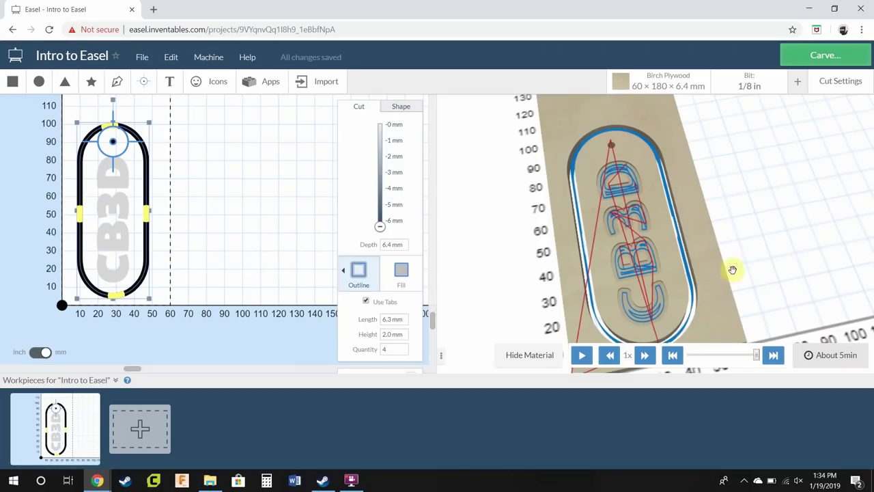
scroll(636, 191, up, 5)
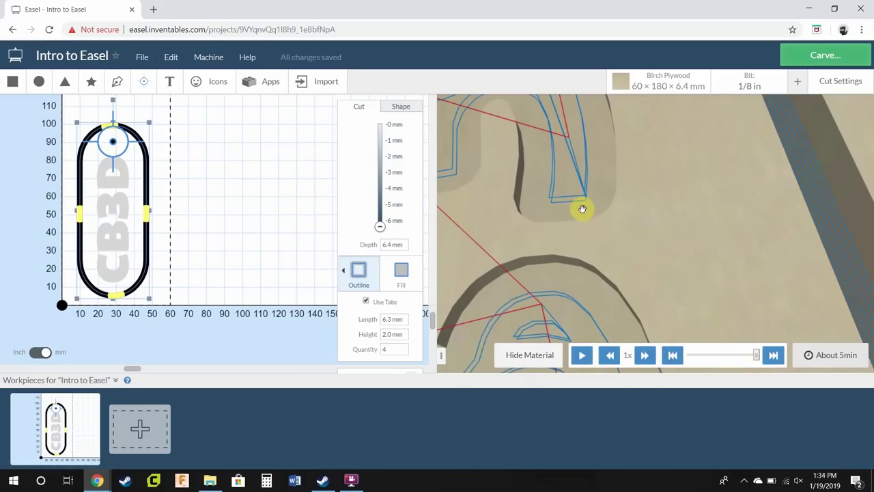
scroll(580, 197, down, 5)
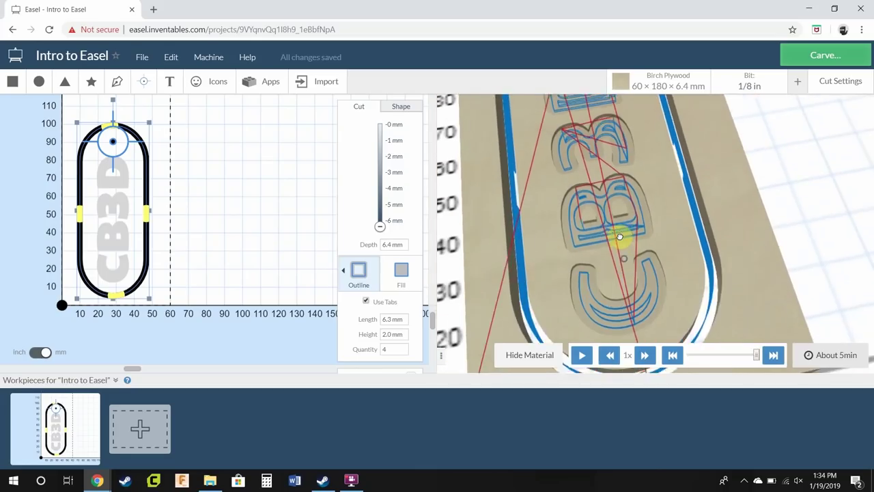
drag(619, 237, 630, 228)
scroll(628, 231, down, 3)
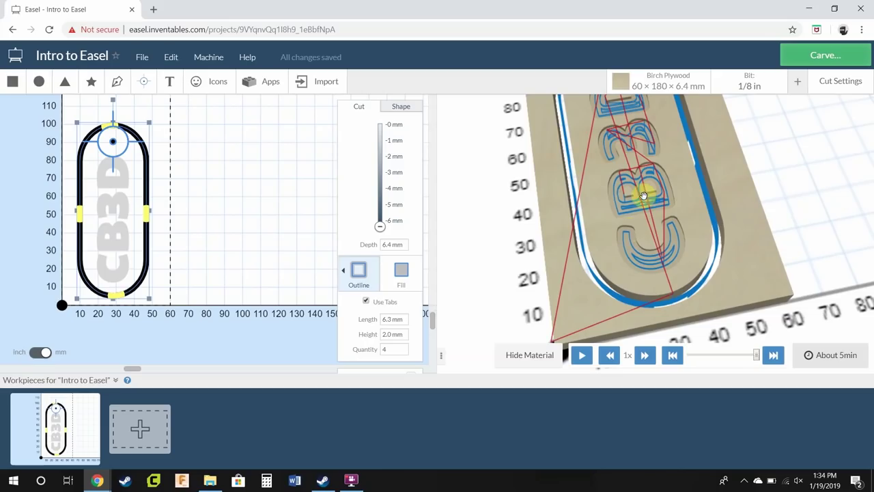
drag(656, 230, 619, 237)
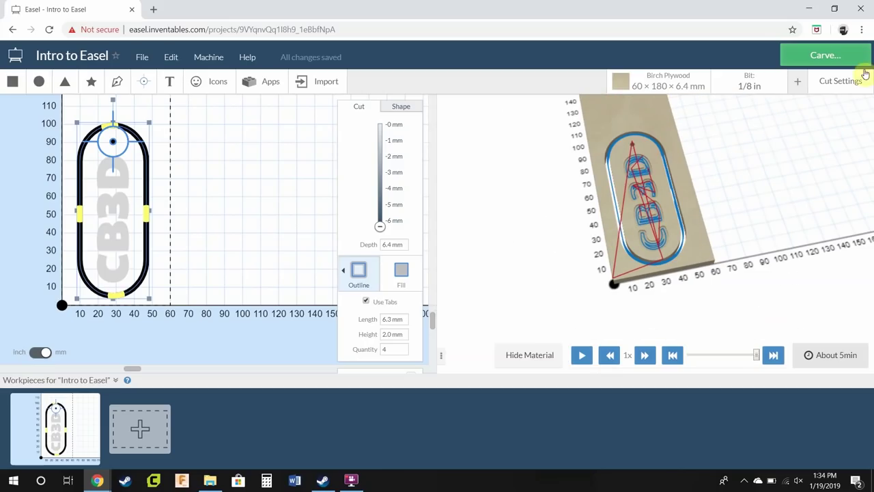
Step: Start the carve setup, confirming the 6.4 mm birch plywood, the secured material and the 1/8 straight cut bit
click(840, 62)
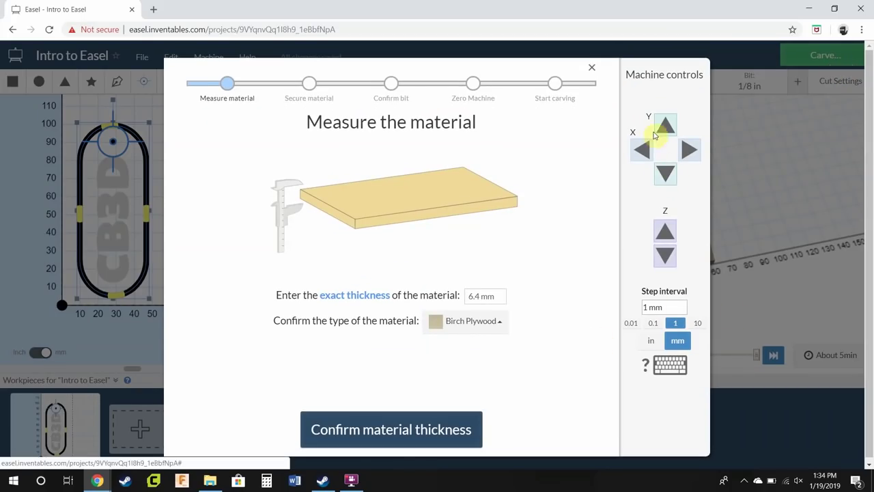
click(650, 363)
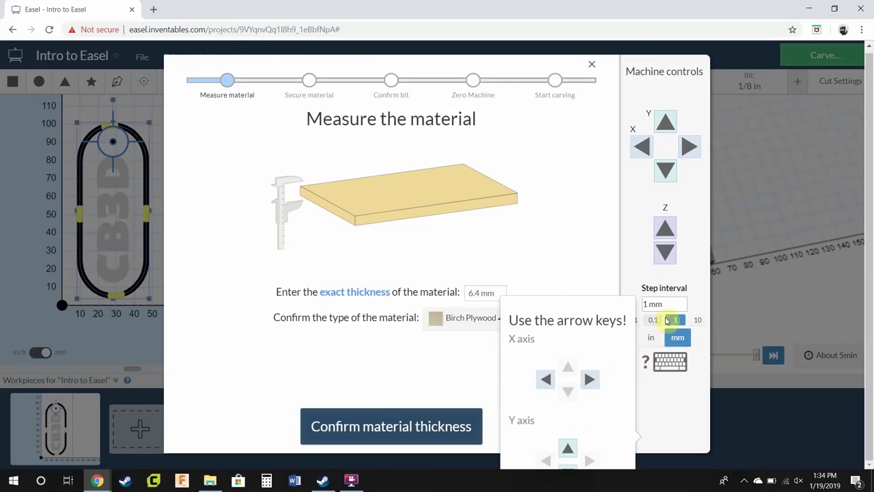
click(653, 361)
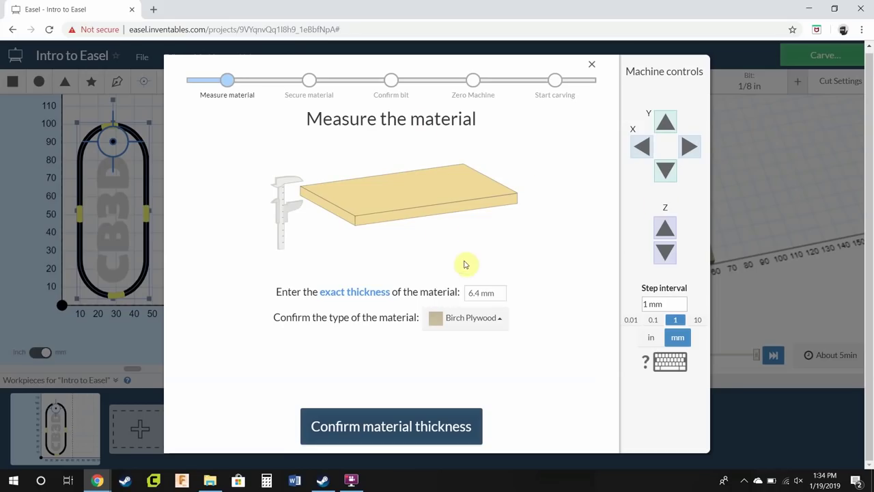
click(424, 424)
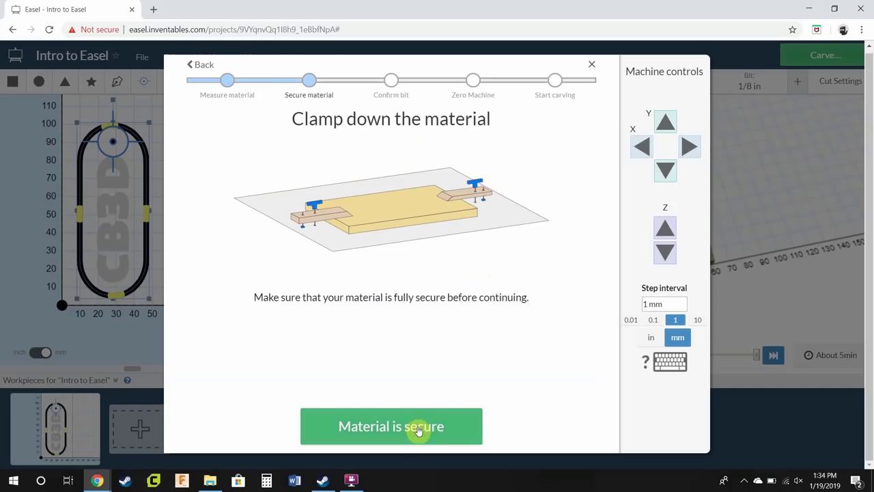
click(418, 426)
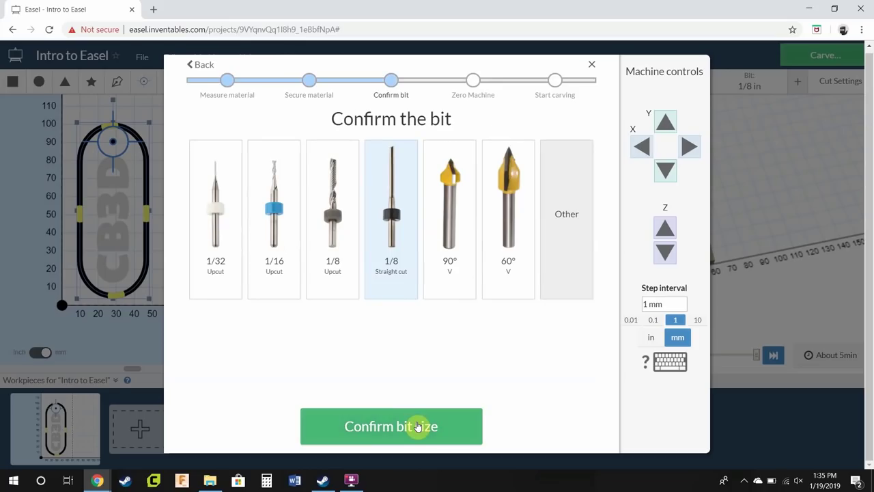
click(418, 426)
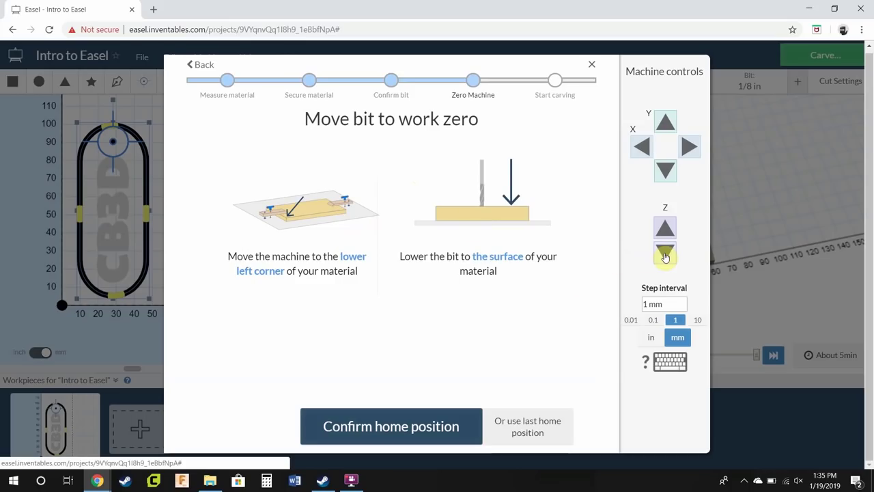
Step: Jog the machine to work zero, using a 0.1 mm step interval for fine moves, and confirm the home position
click(666, 171)
click(665, 172)
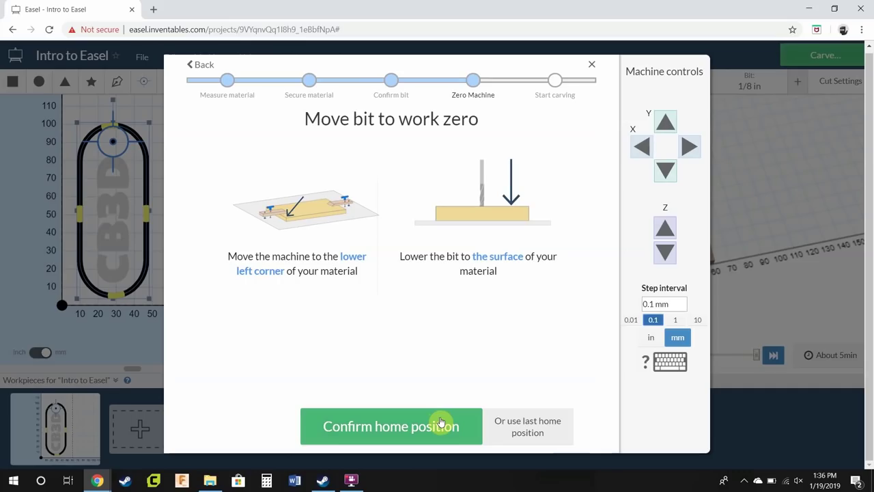
click(440, 422)
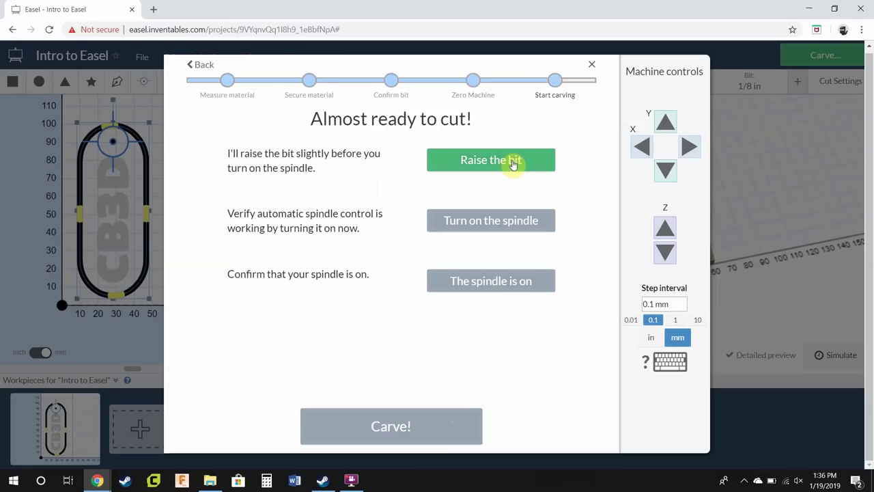
Step: Raise the bit, turn on the spindle and confirm it is running, and start carving the tag
click(513, 162)
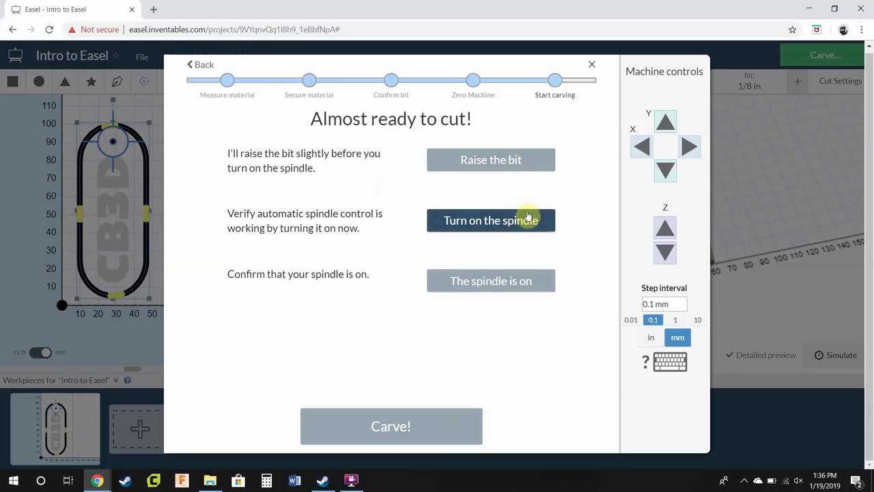
click(526, 220)
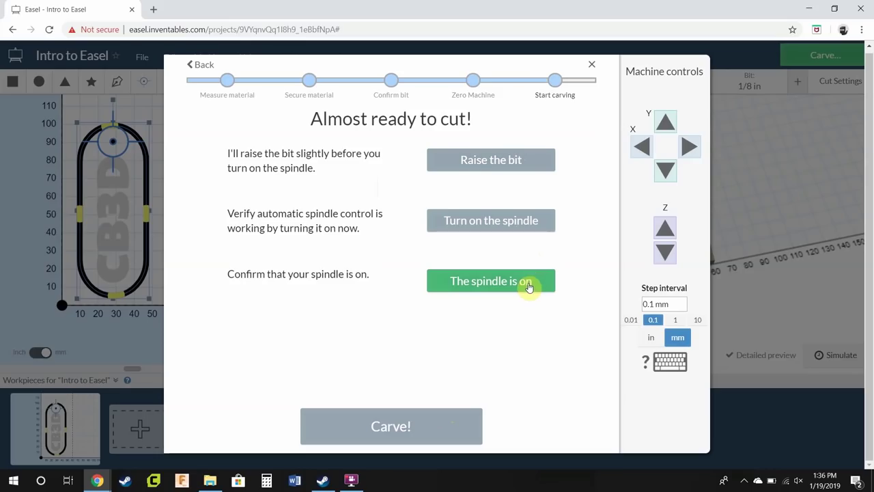
click(528, 285)
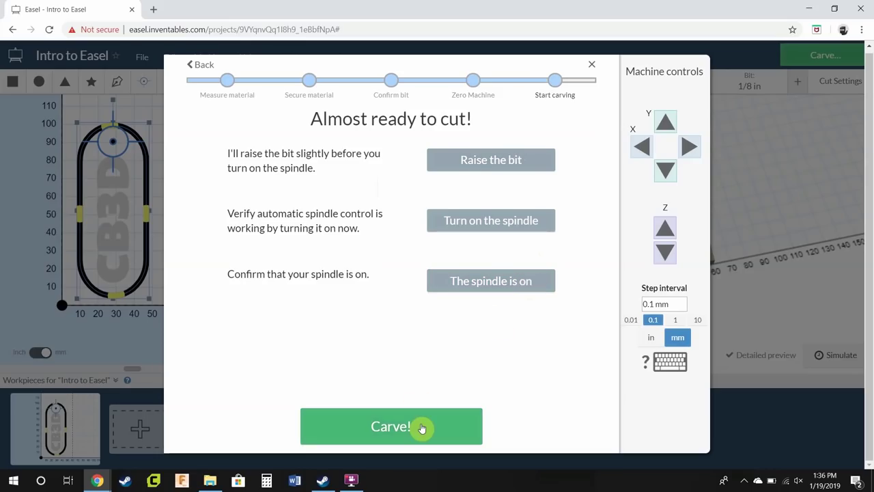
click(422, 427)
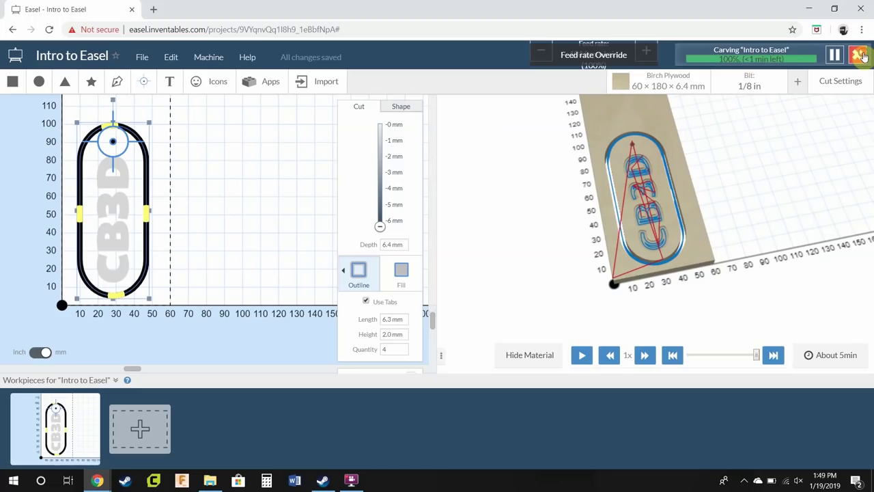
Step: End the completed carve and dismiss the request for feedback on how it turned out
click(861, 56)
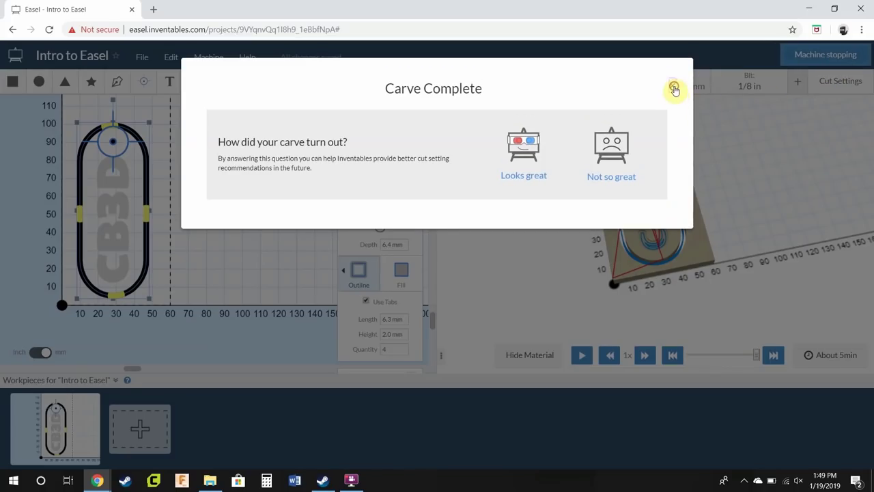
click(674, 89)
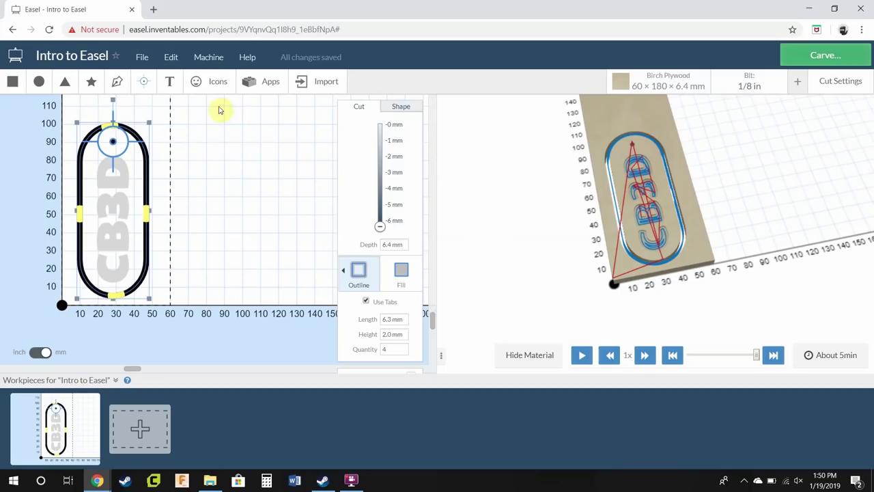
Step: Try to upload the Grbl 1.1f firmware to the machine through its advanced settings
click(209, 57)
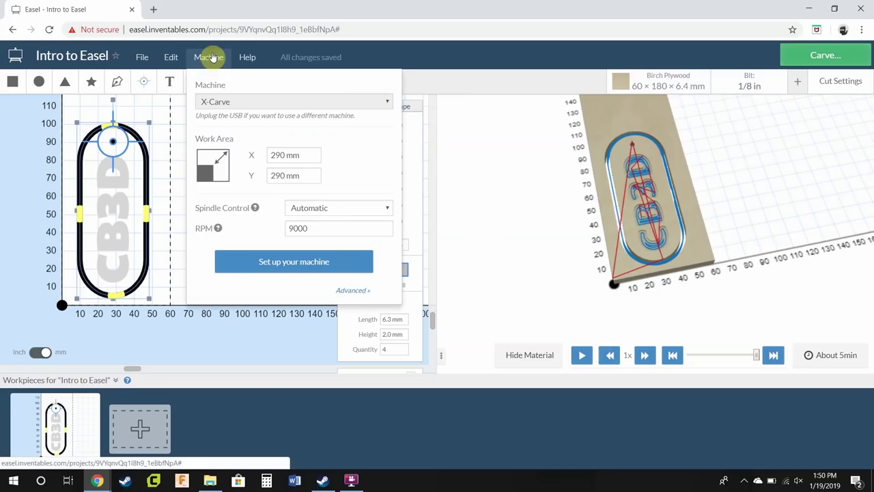
click(350, 291)
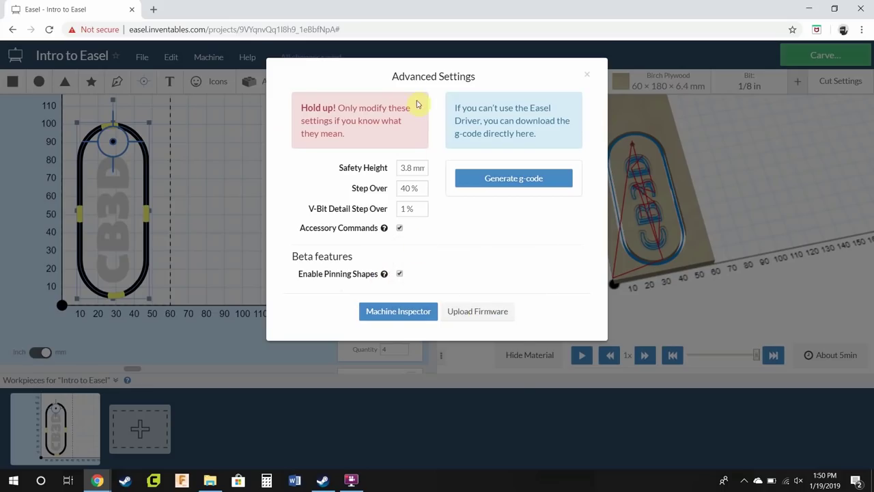
click(488, 318)
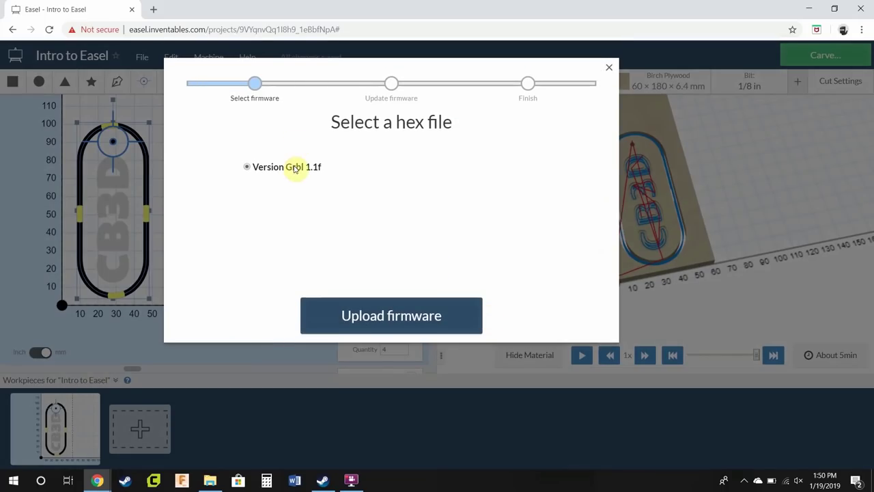
click(400, 328)
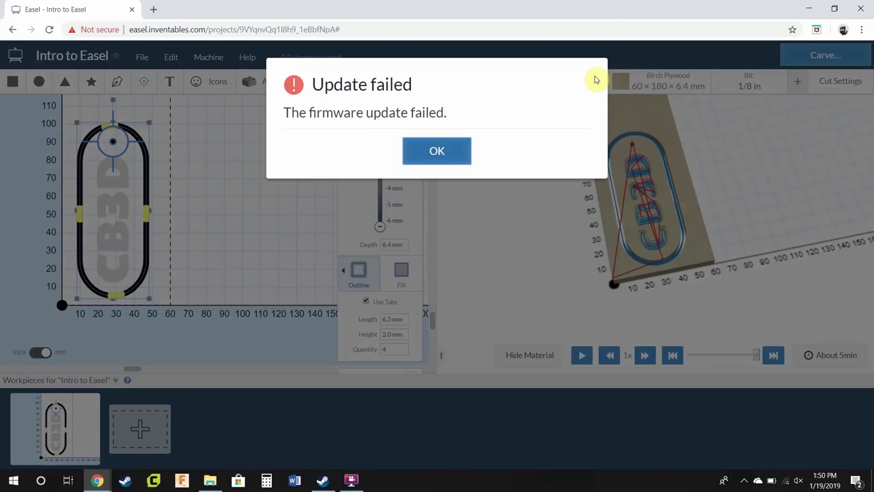
click(453, 145)
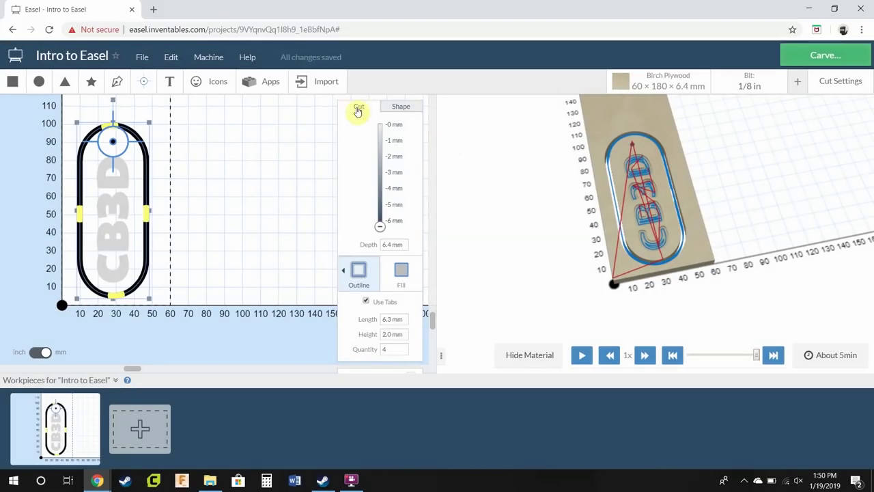
Step: Generate the project's g-code from the advanced machine settings and export it as Intro to Easel.nc
click(210, 57)
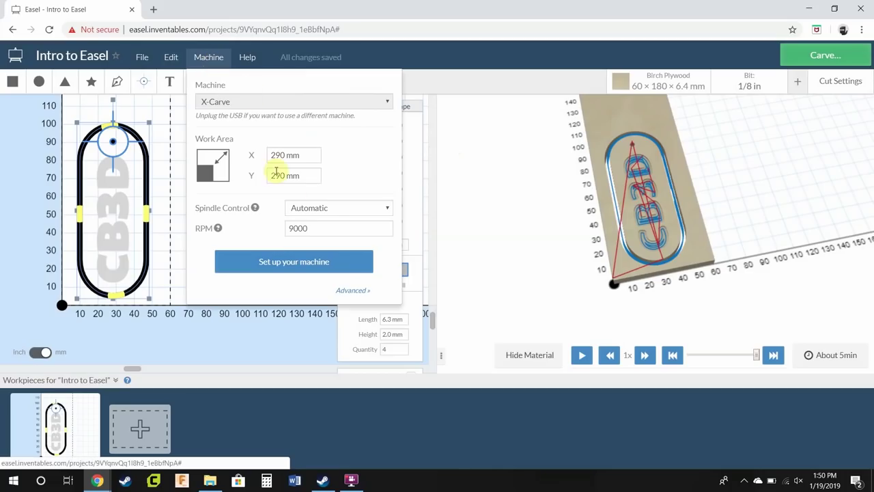
click(351, 289)
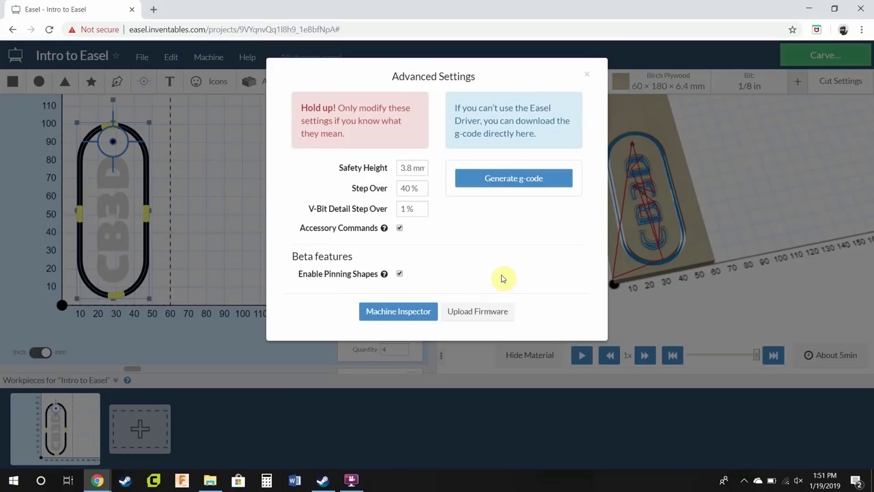
click(501, 180)
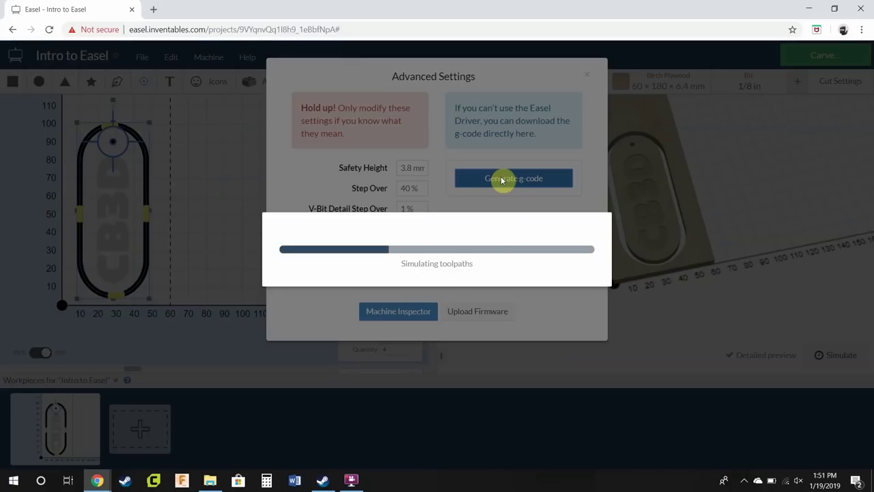
click(499, 210)
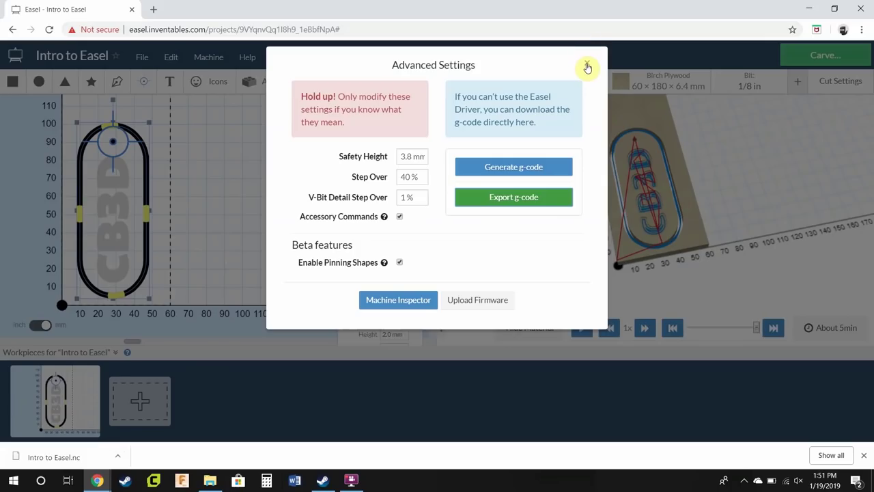
click(587, 66)
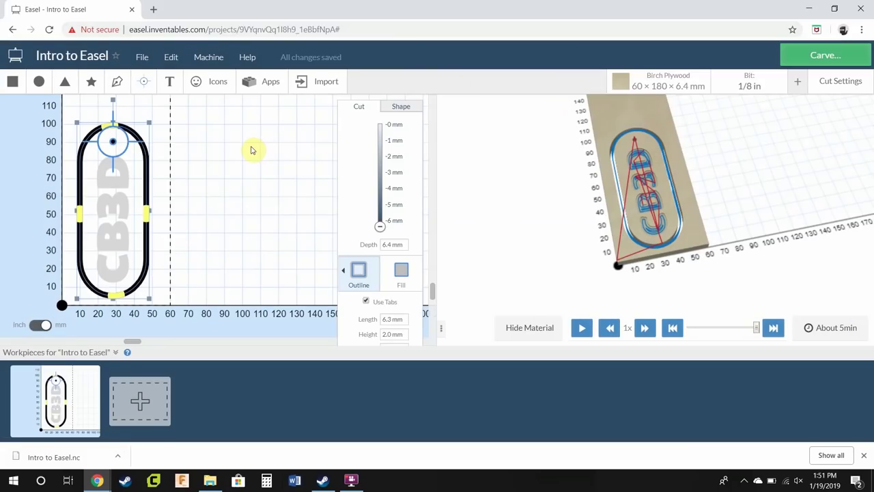